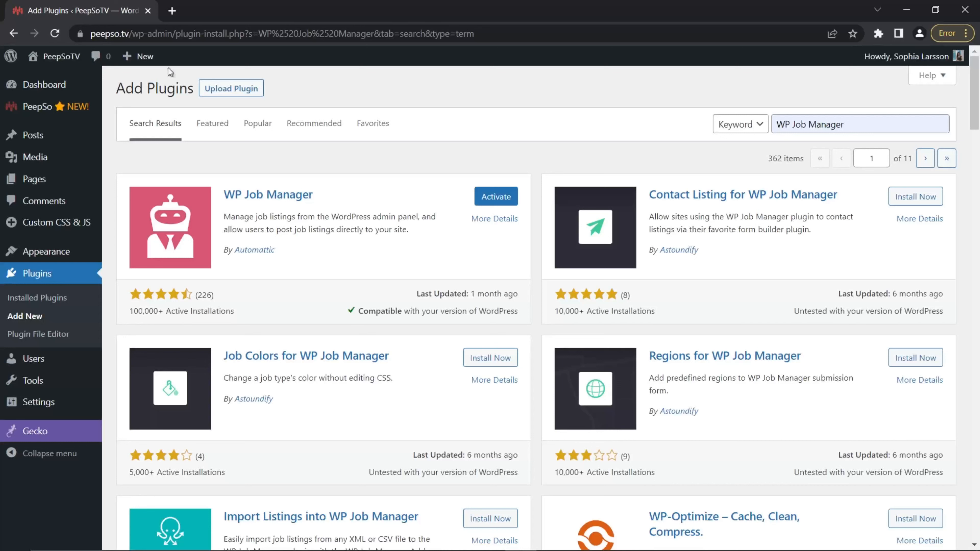
Activate the WP Job Manager plugin and disable its usage tracking.
mouse_move(47, 65)
click(501, 203)
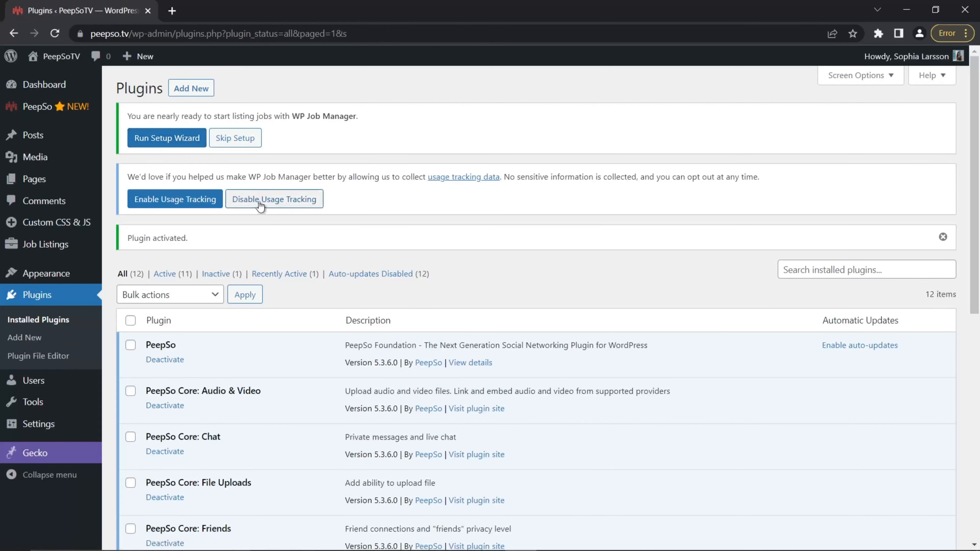
click(275, 201)
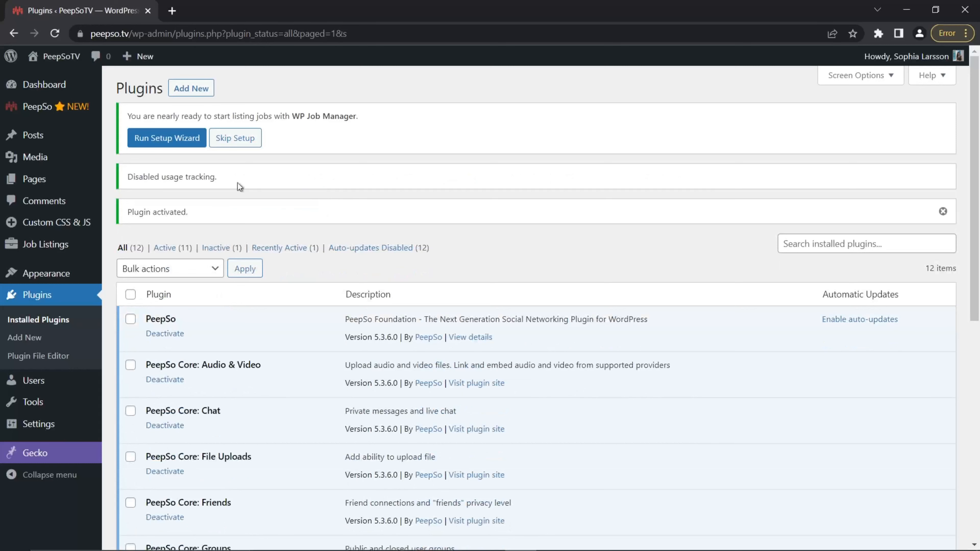
Run the WP Job Manager setup wizard and create the Post a Job, Job Dashboard and Jobs pages.
click(168, 140)
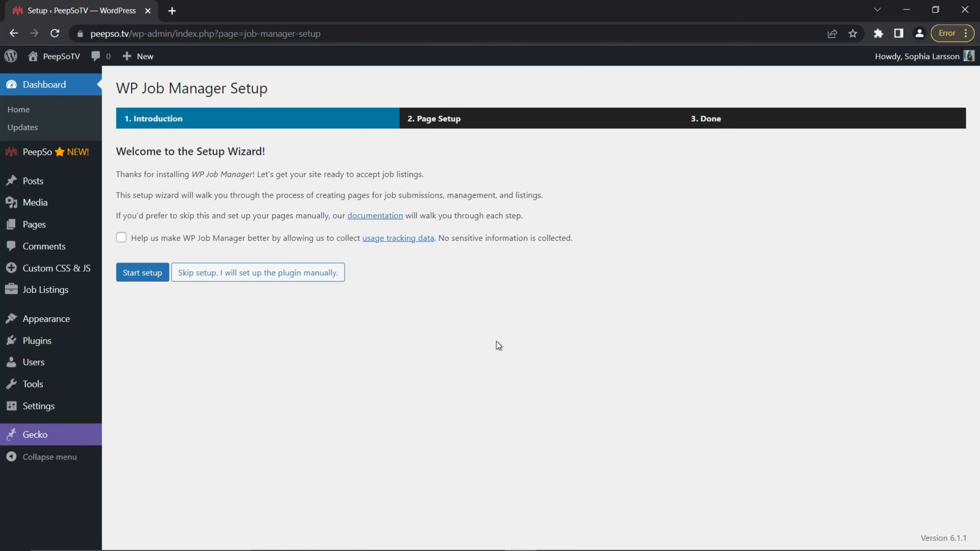
click(134, 280)
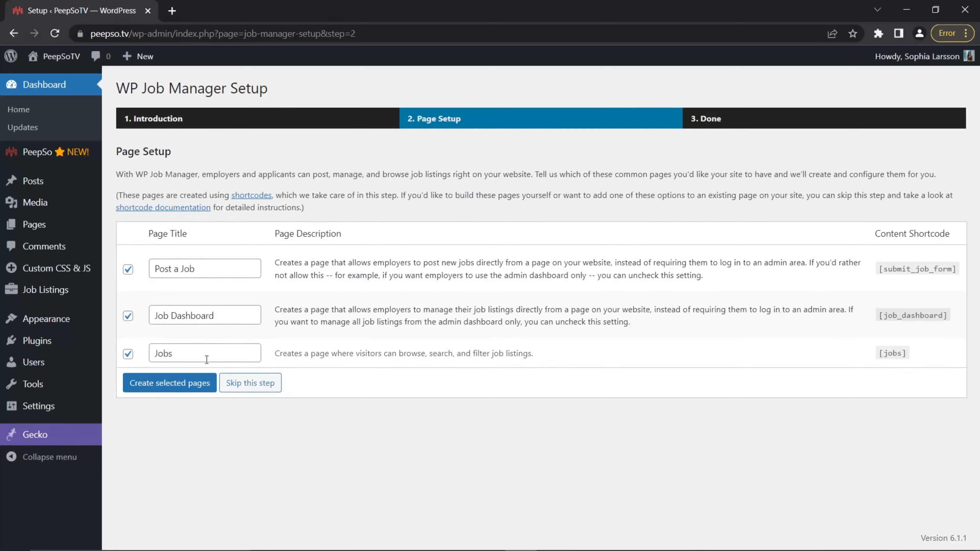
click(152, 387)
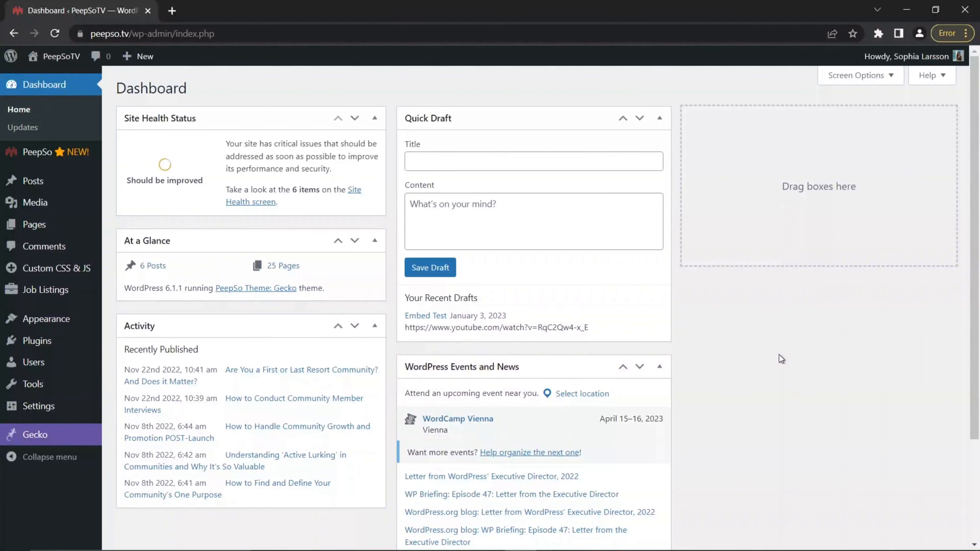
Examine the job listing settings: General, Job Listings, Job Submission, reCAPTCHA, Pages, Job Visibility and Email Notifications.
mouse_move(58, 290)
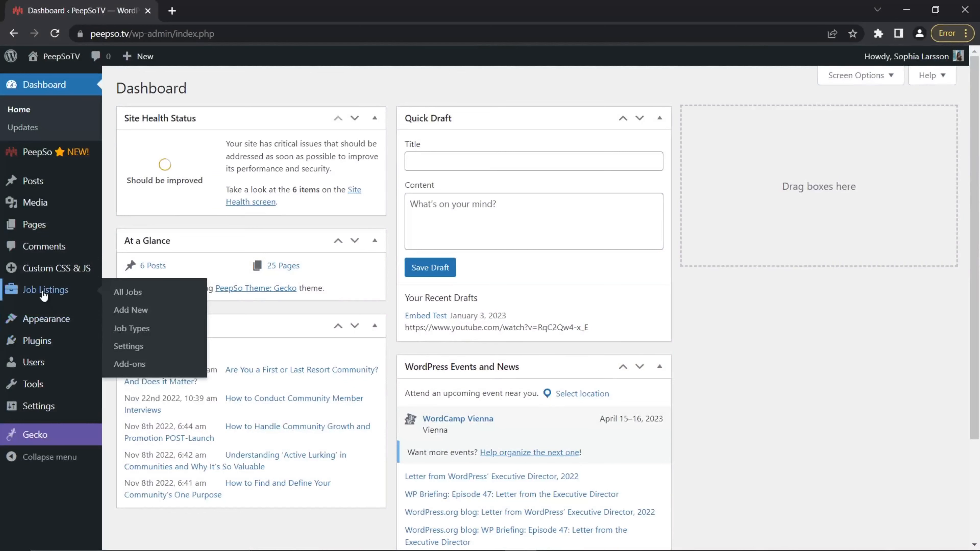
click(127, 346)
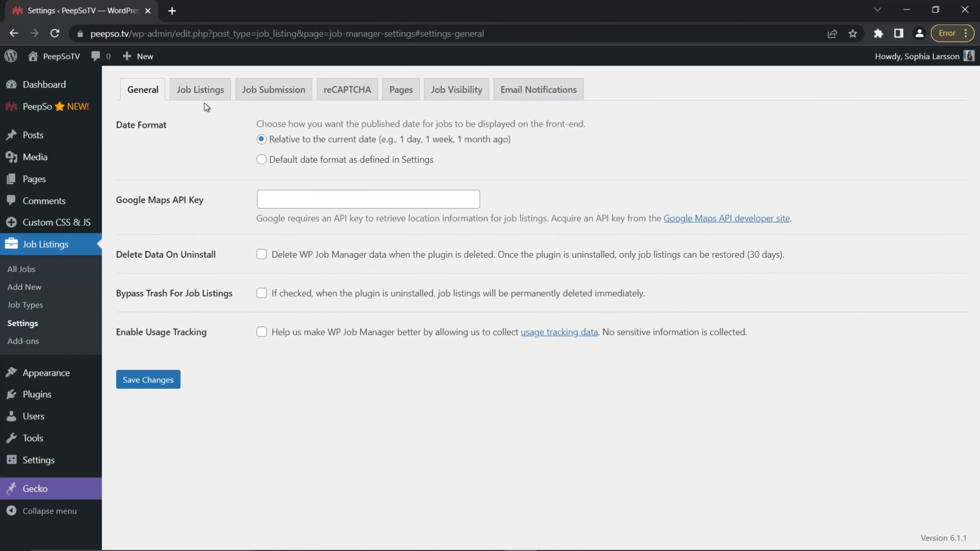
click(200, 91)
scroll(560, 405, up, 1)
scroll(552, 394, up, 1)
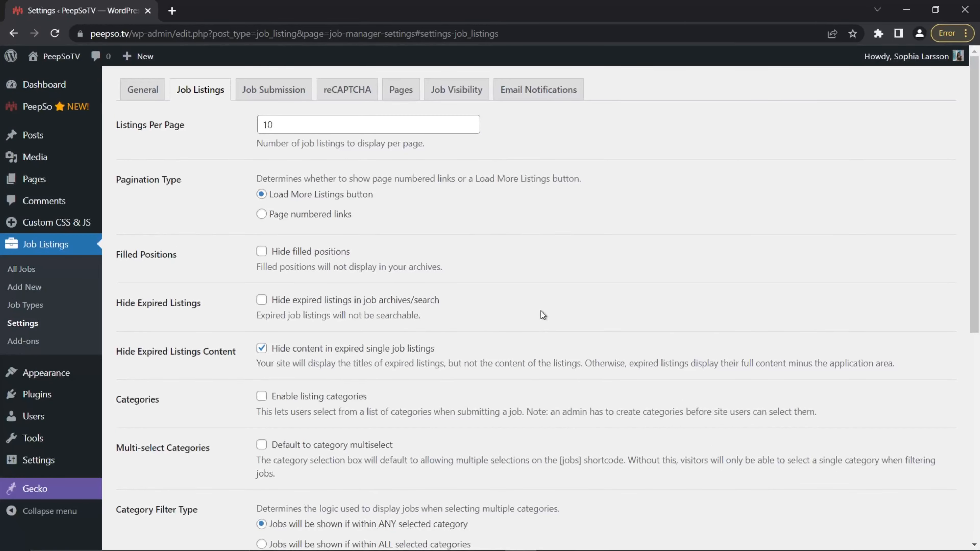
click(305, 92)
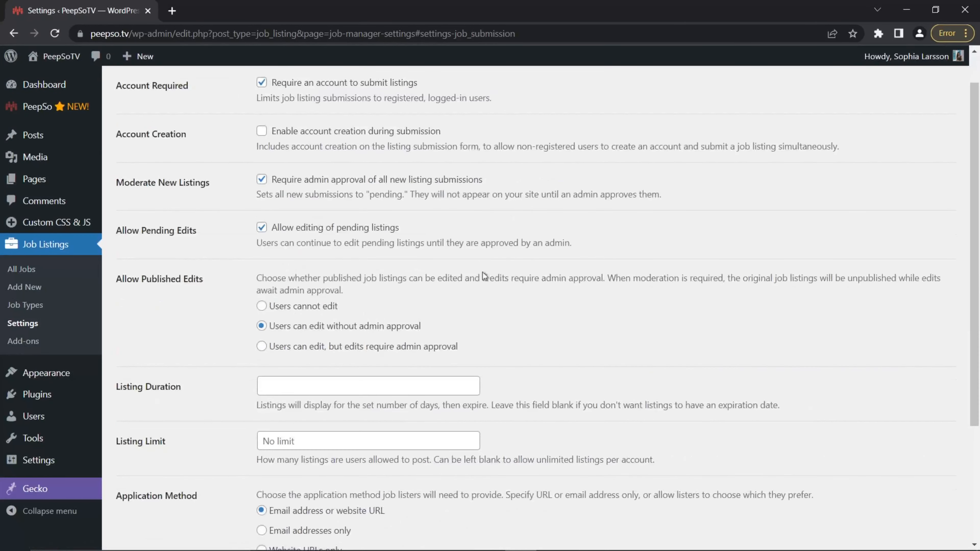
scroll(515, 322, up, 1)
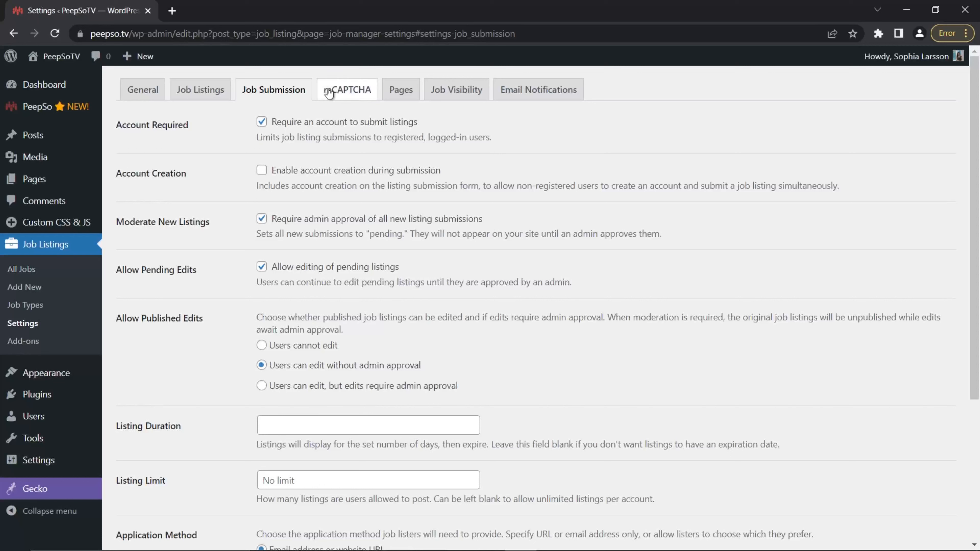
click(341, 92)
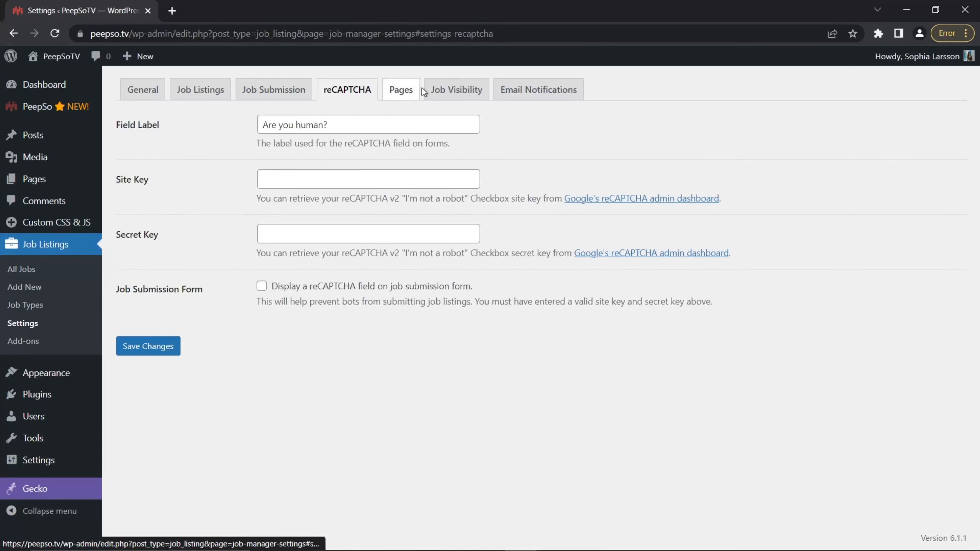
click(404, 92)
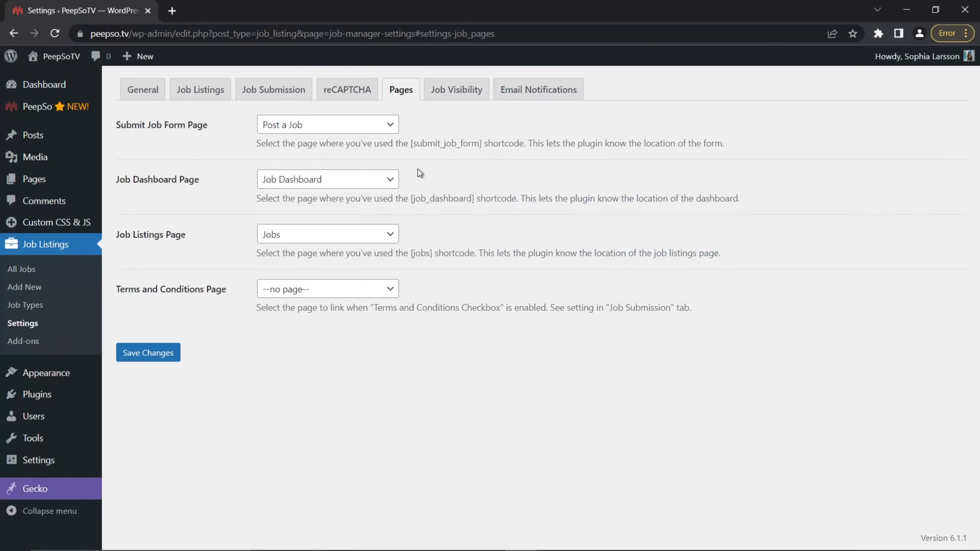
click(465, 90)
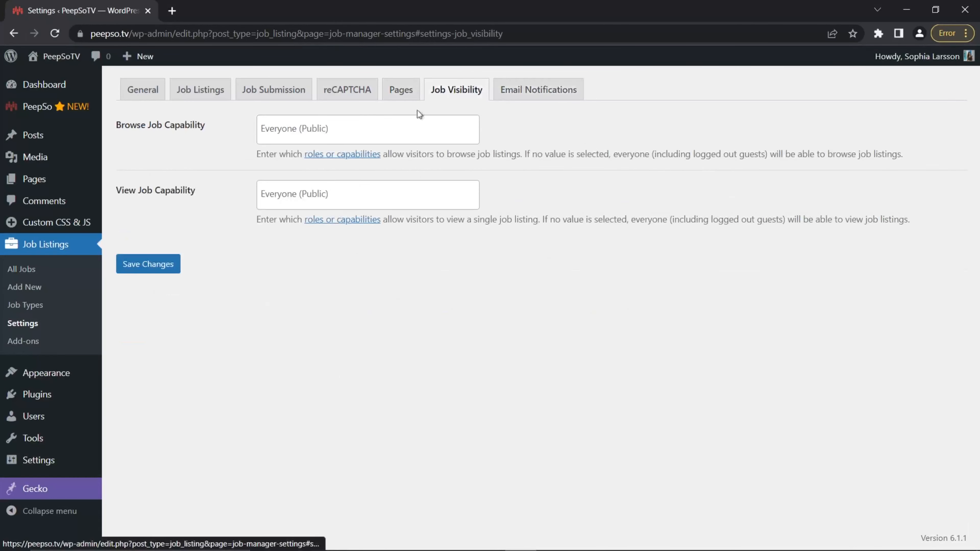
click(540, 91)
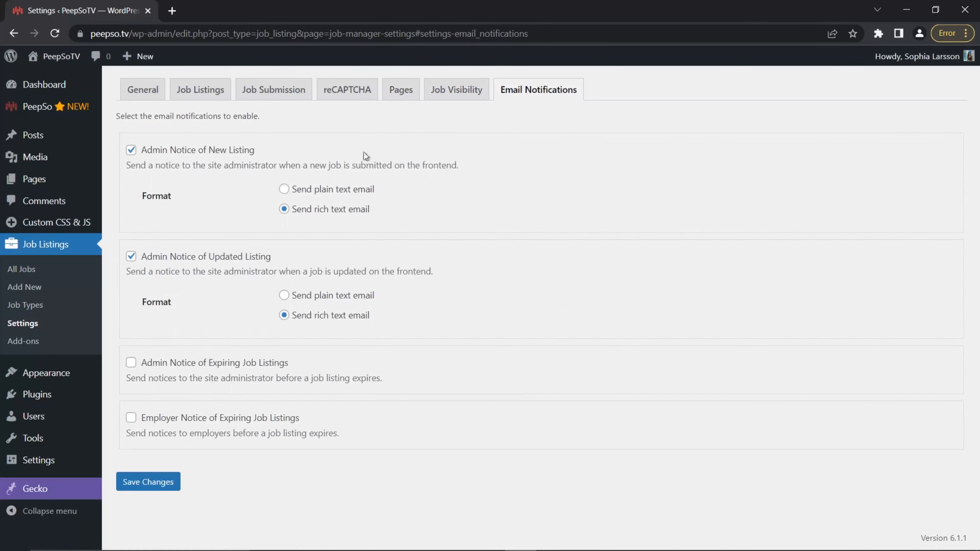
click(142, 90)
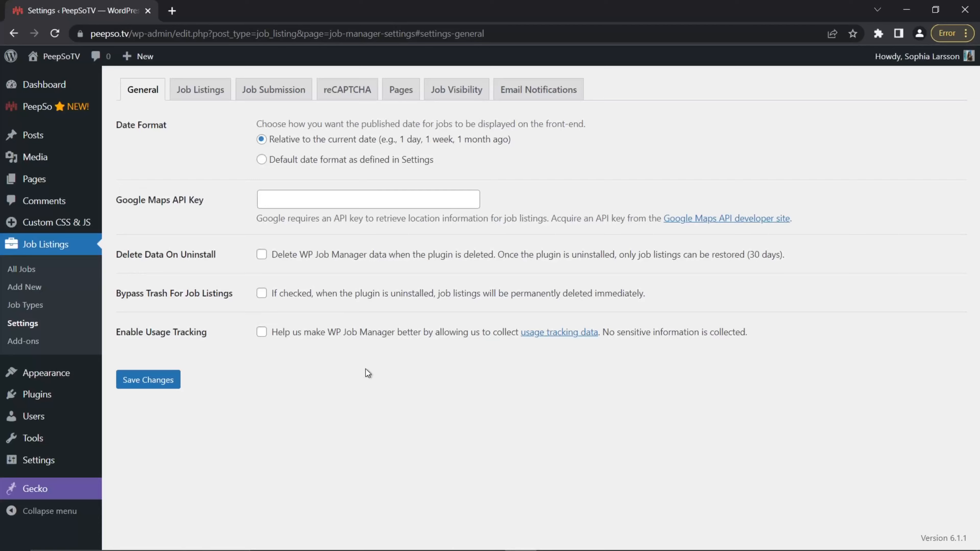
click(199, 91)
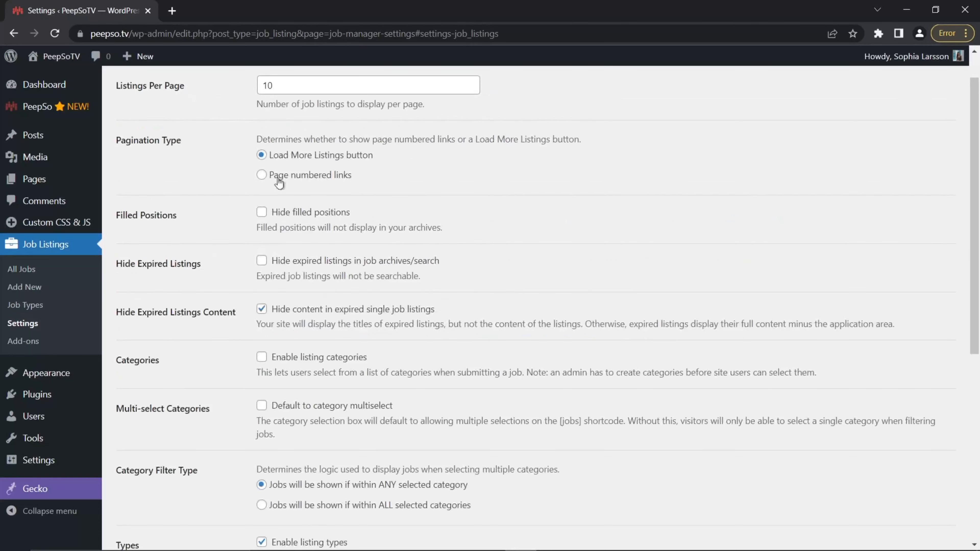
scroll(441, 271, up, 1)
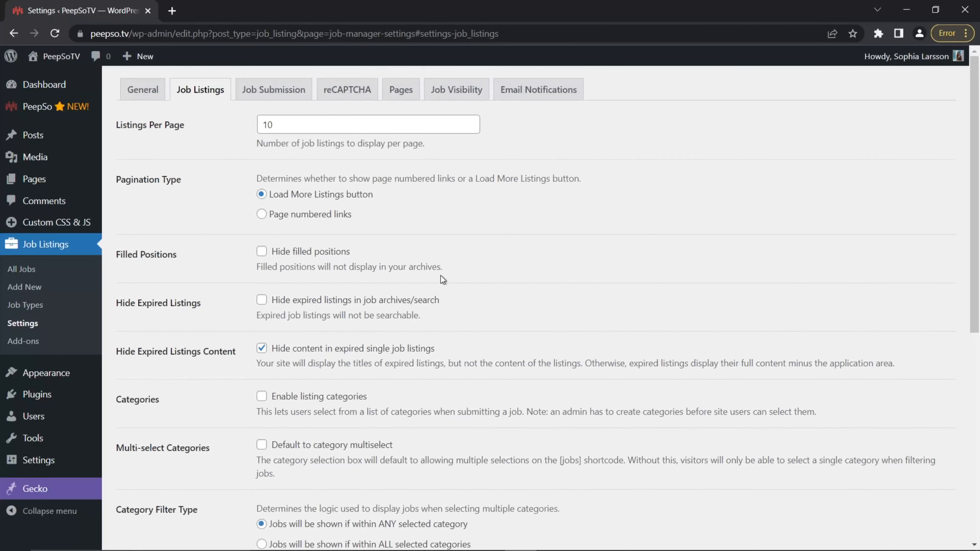
scroll(443, 280, down, 10)
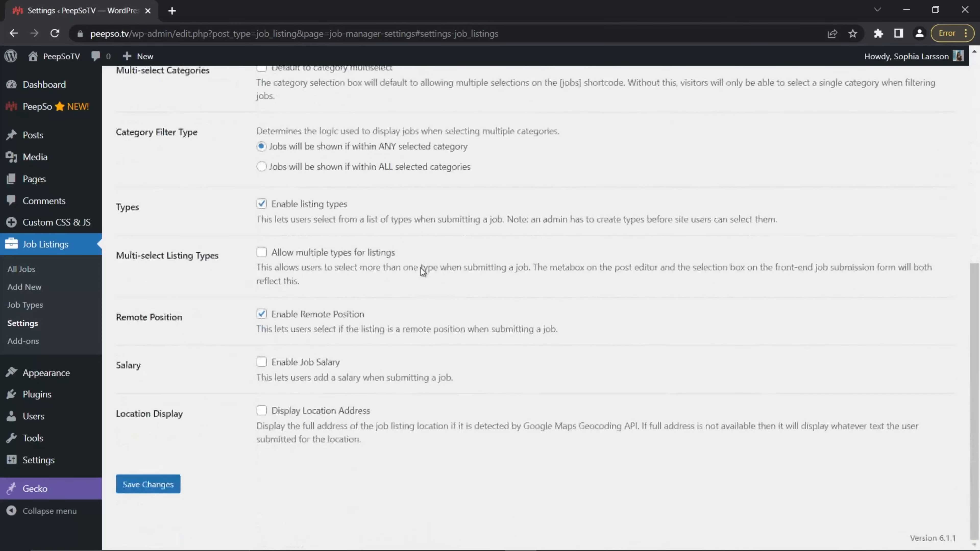
scroll(225, 155, up, 10)
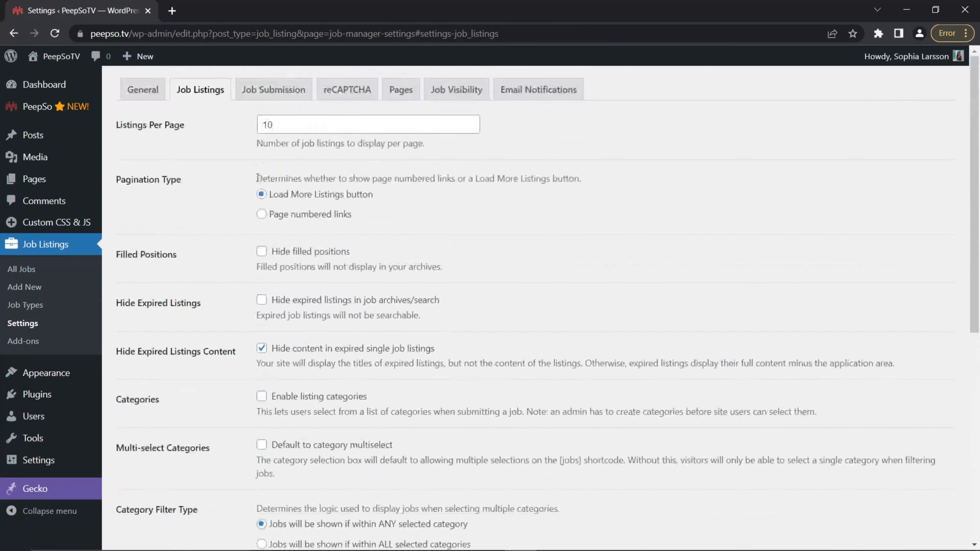
Try a listing duration of 30 days in the job submission settings and clear the value again.
click(269, 88)
scroll(219, 270, down, 2)
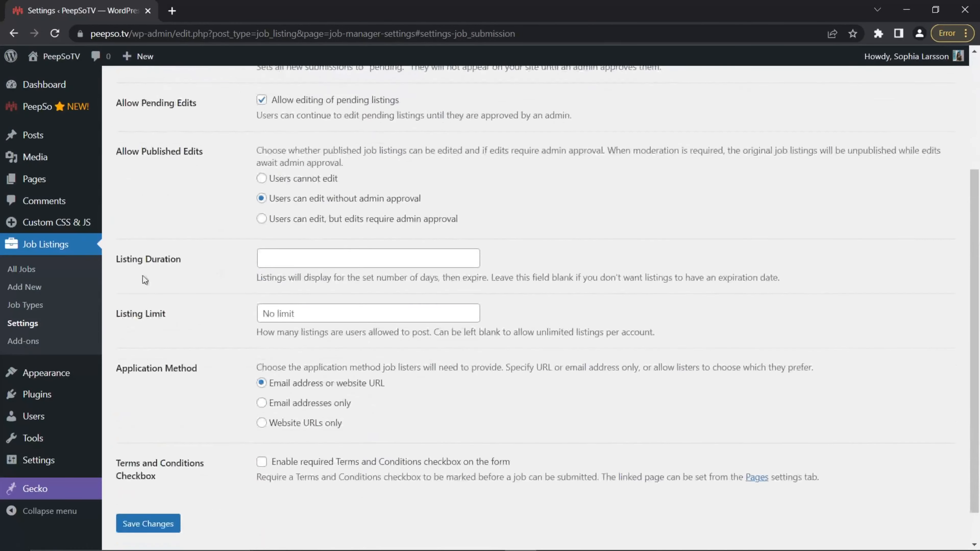
click(287, 257)
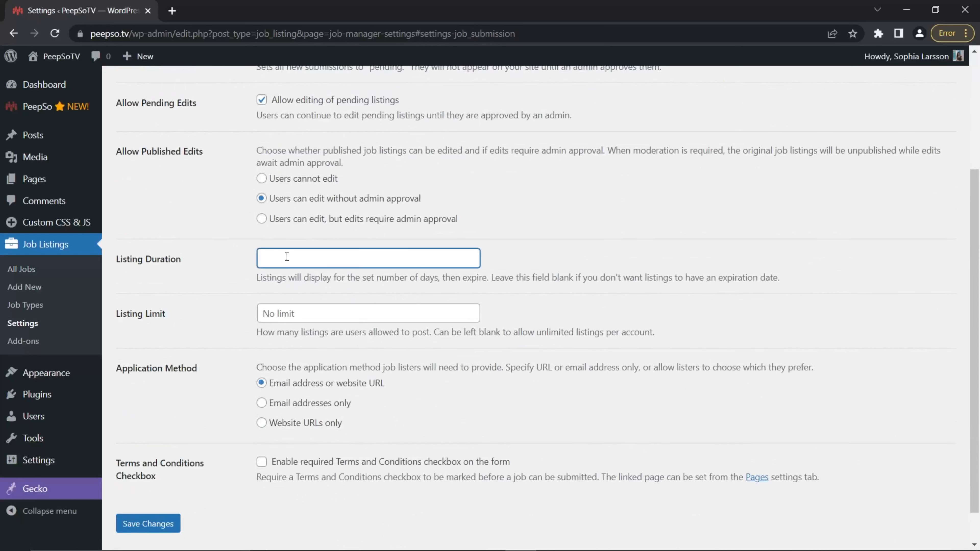
text(30)
key(BackSpace)
key(BackSpace)
Read the listing duration's expiration note and save the job submission settings with the duration left blank.
drag(495, 278, 766, 284)
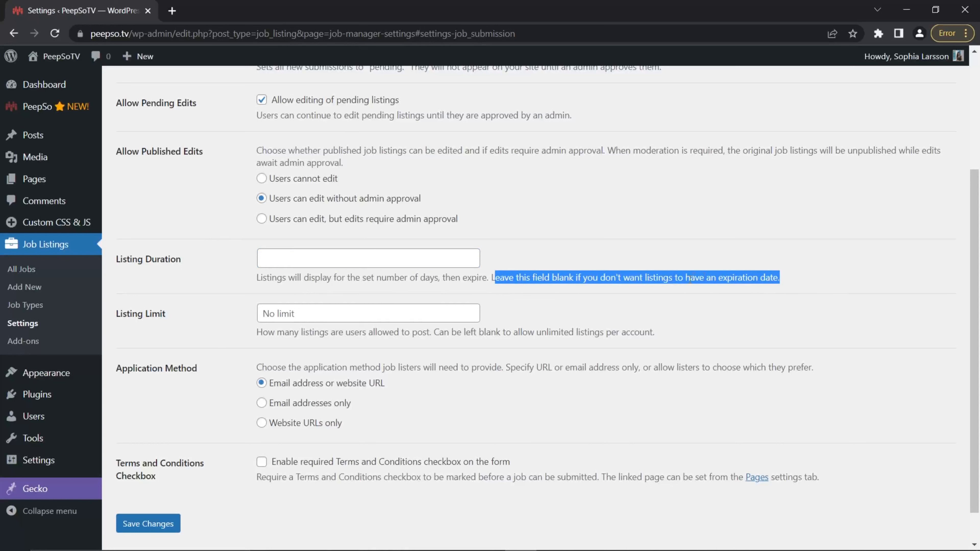
click(627, 247)
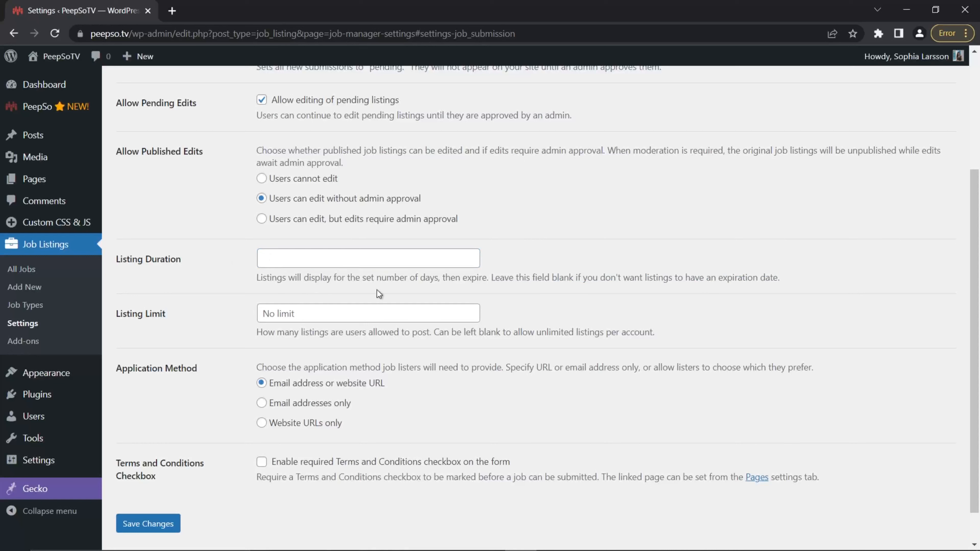
drag(439, 277, 256, 278)
click(175, 524)
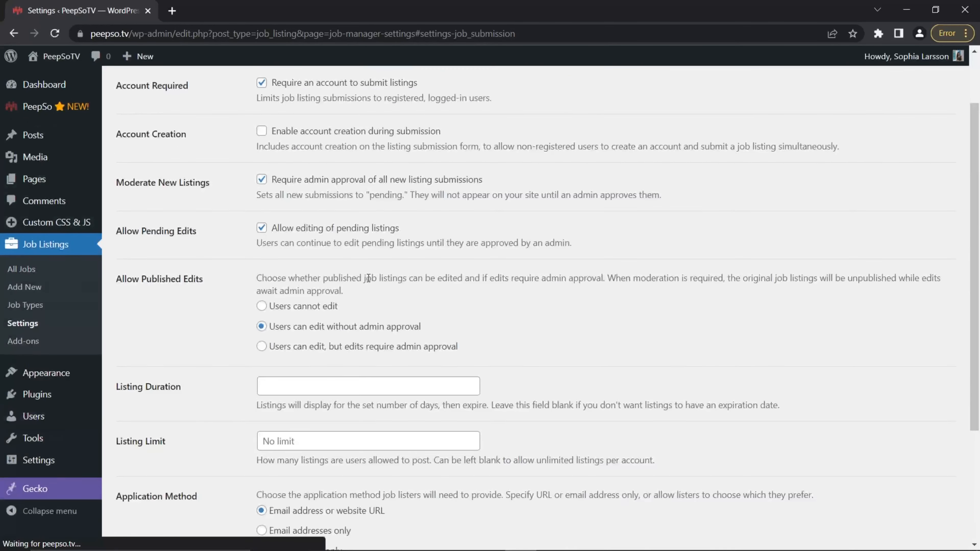
Open the PeepSo installer and look through its integrations and monetization add-ons.
mouse_move(34, 108)
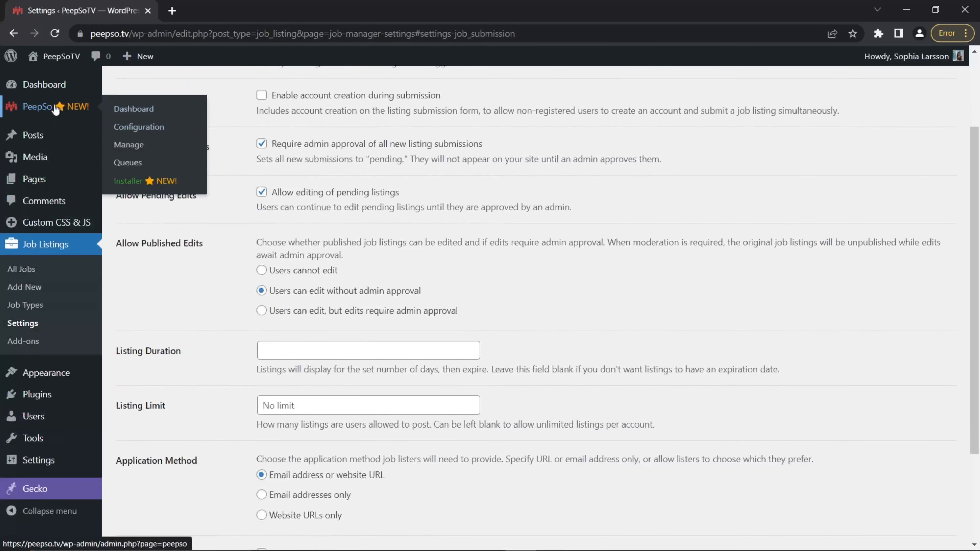
click(123, 180)
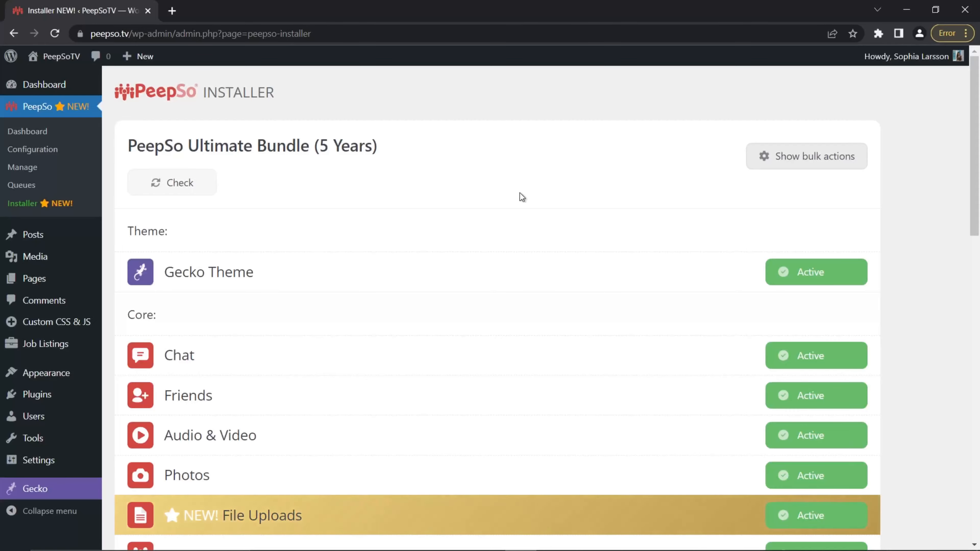
scroll(521, 221, down, 10)
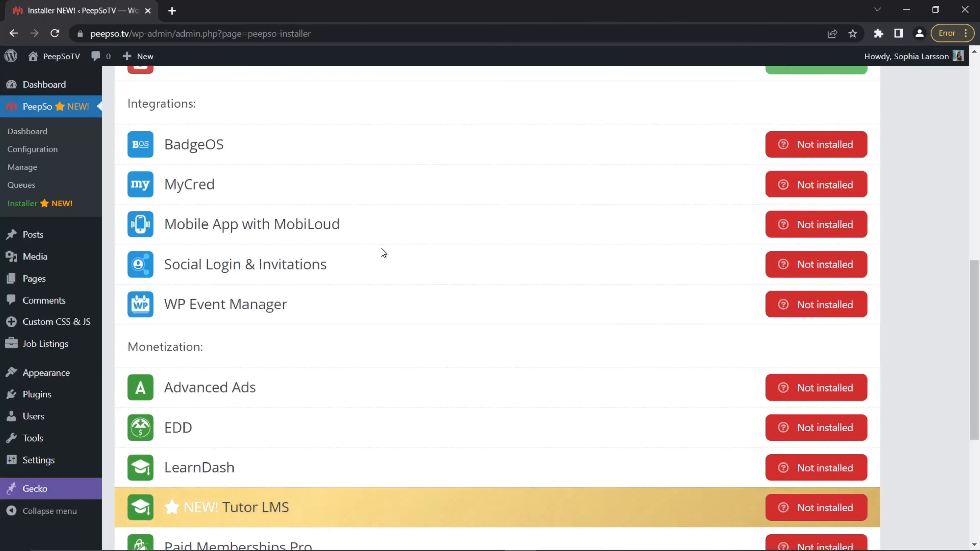
scroll(543, 312, up, 1)
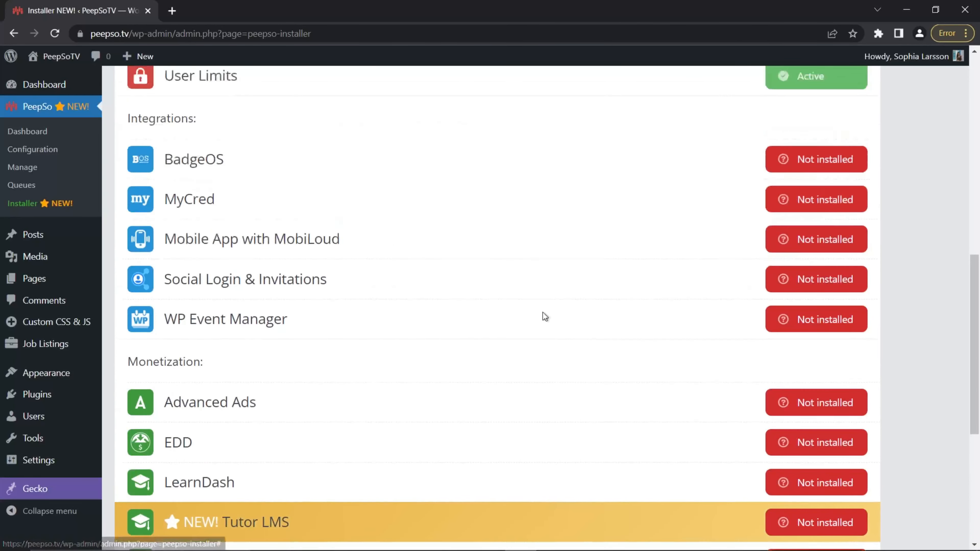
scroll(543, 313, up, 12)
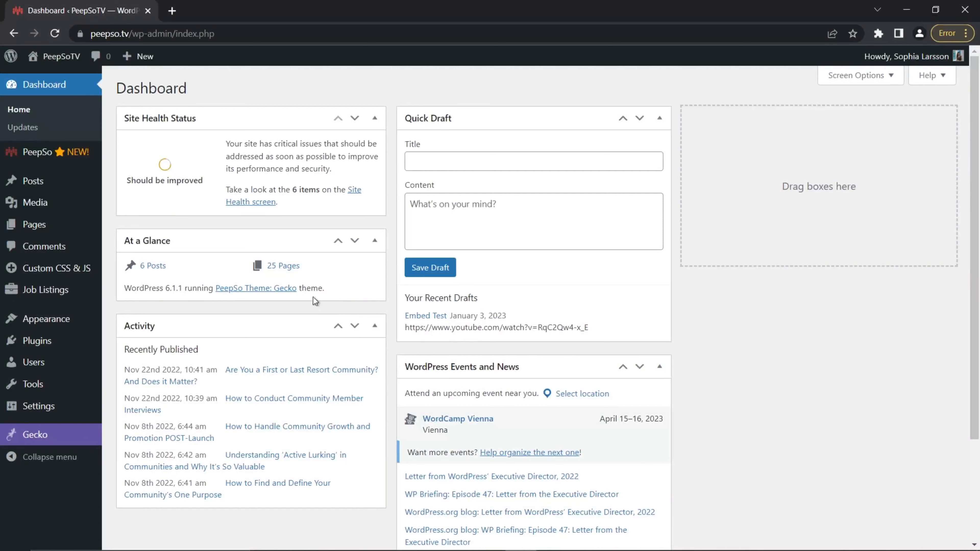
Open the site's navigation menus and examine the job page items in the Mega Menu structure.
mouse_move(46, 319)
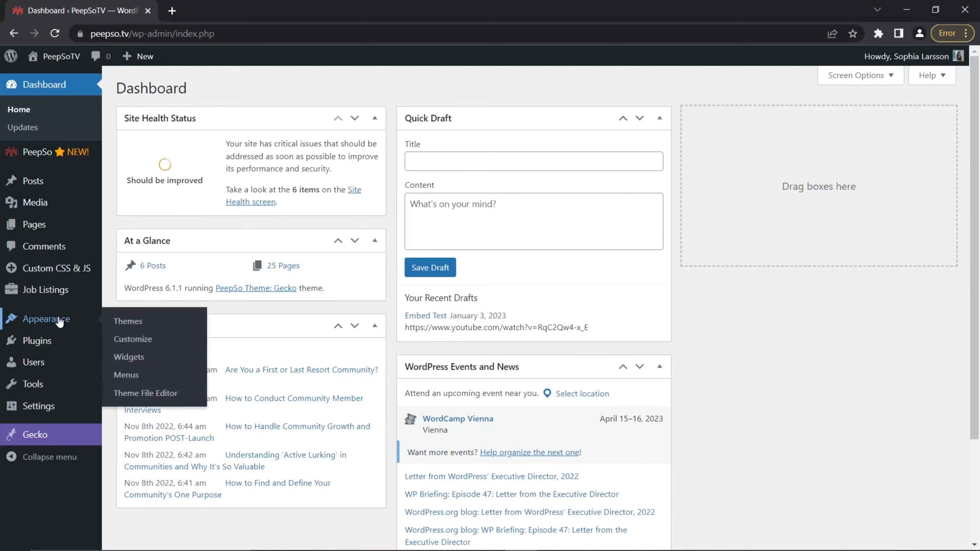
click(126, 381)
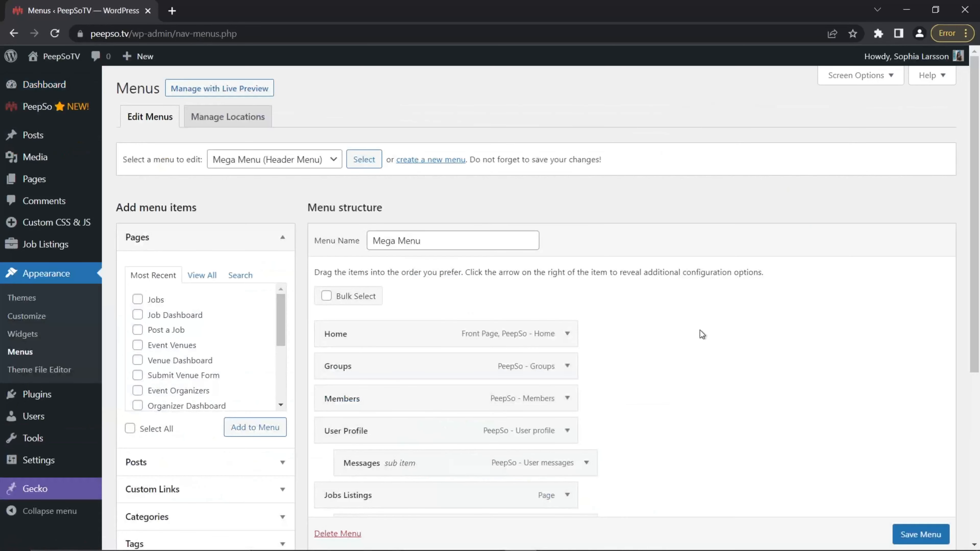
scroll(702, 347, down, 5)
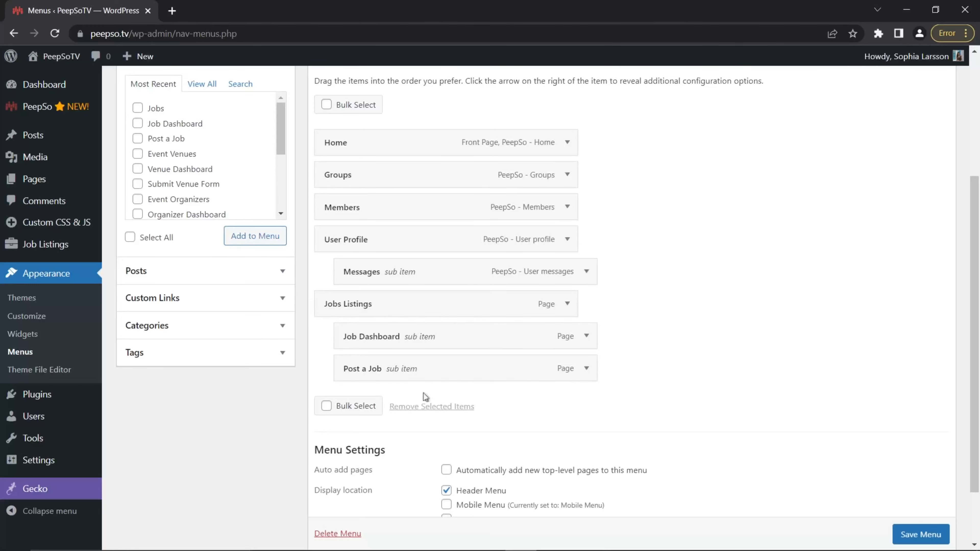
scroll(637, 247, up, 4)
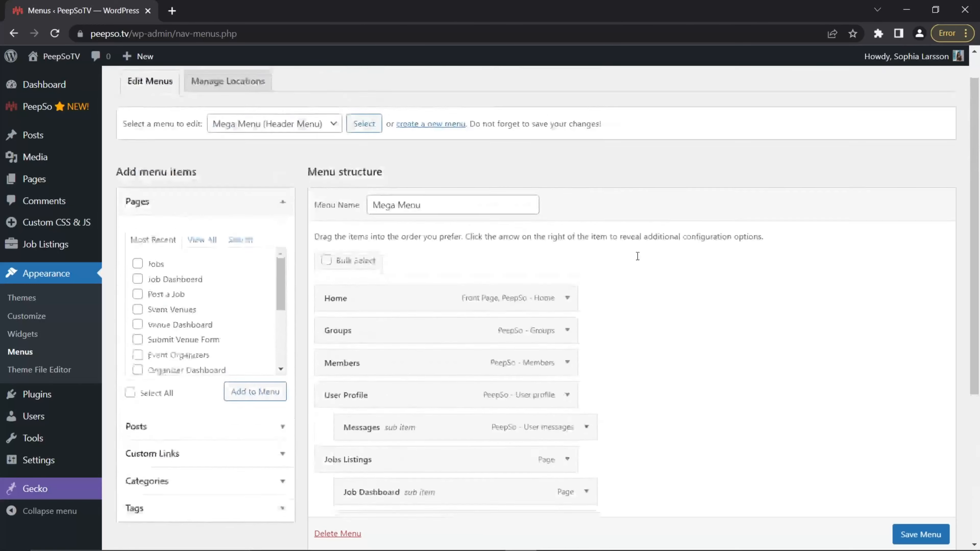
scroll(638, 256, up, 1)
Open the site's community front page in a new browser tab and switch to it.
mouse_move(58, 56)
right_click(60, 95)
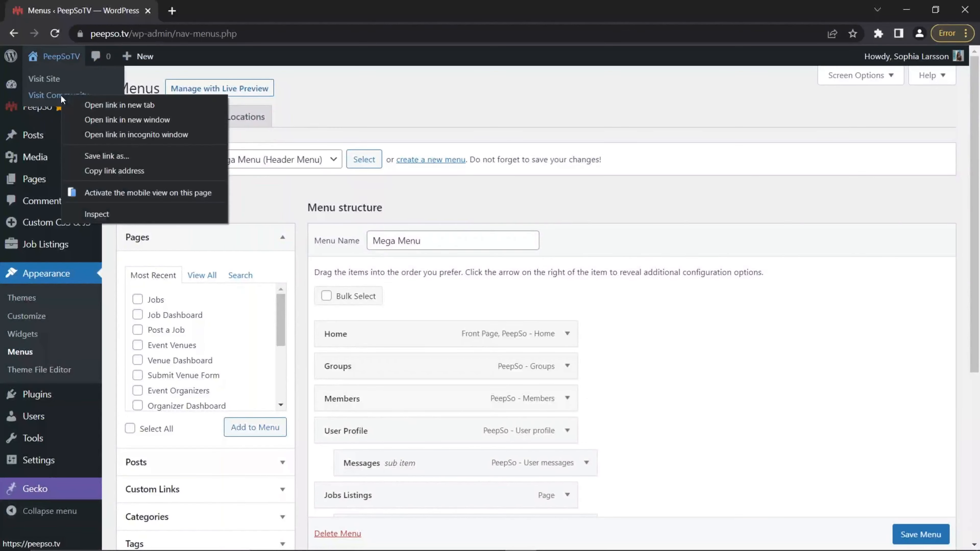
click(119, 105)
click(202, 10)
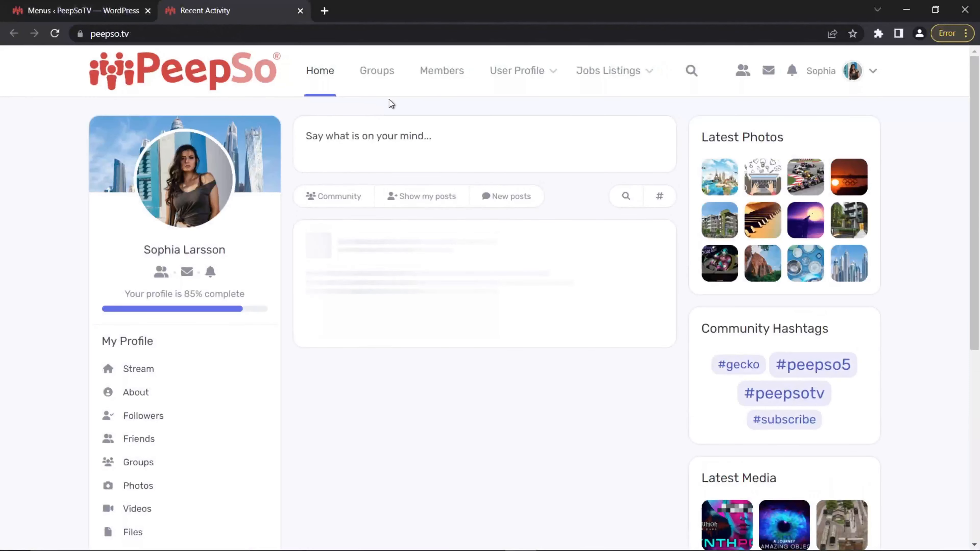
View the community's Jobs, Job Dashboard and Post a Job pages and examine the page title on the job form.
mouse_move(610, 72)
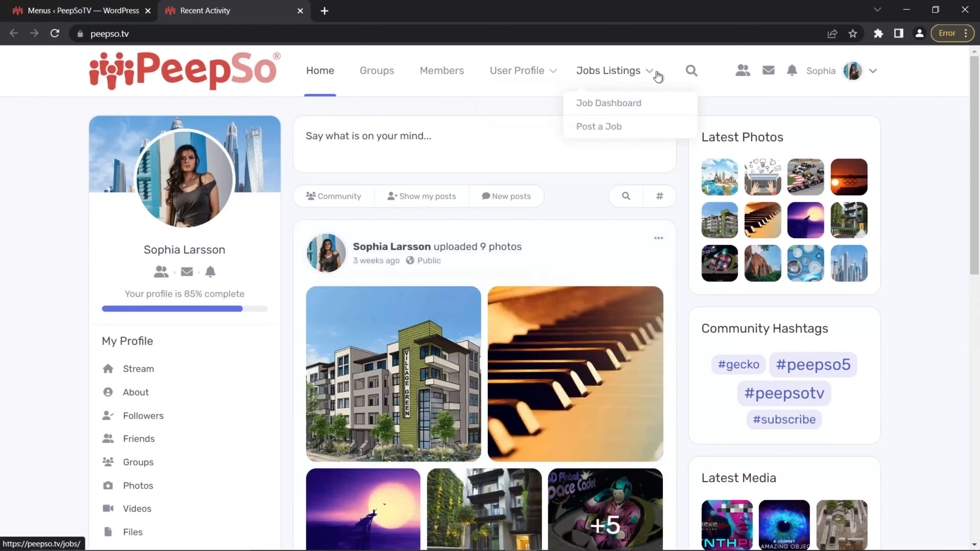
click(593, 73)
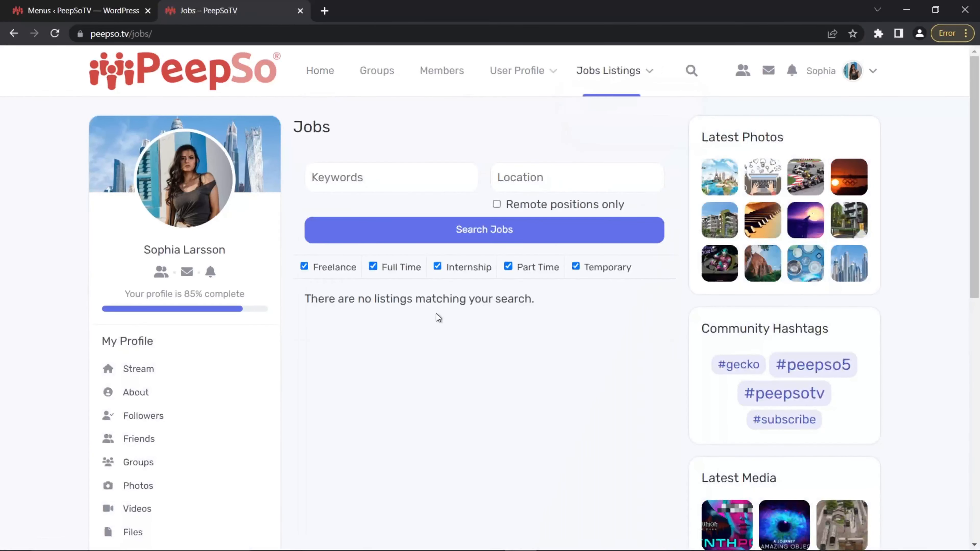
mouse_move(626, 77)
click(590, 106)
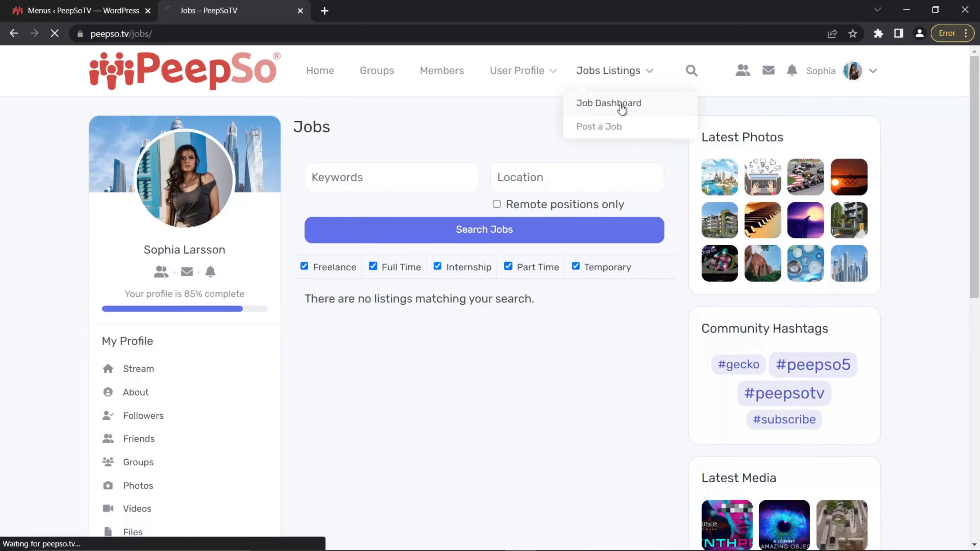
mouse_move(631, 72)
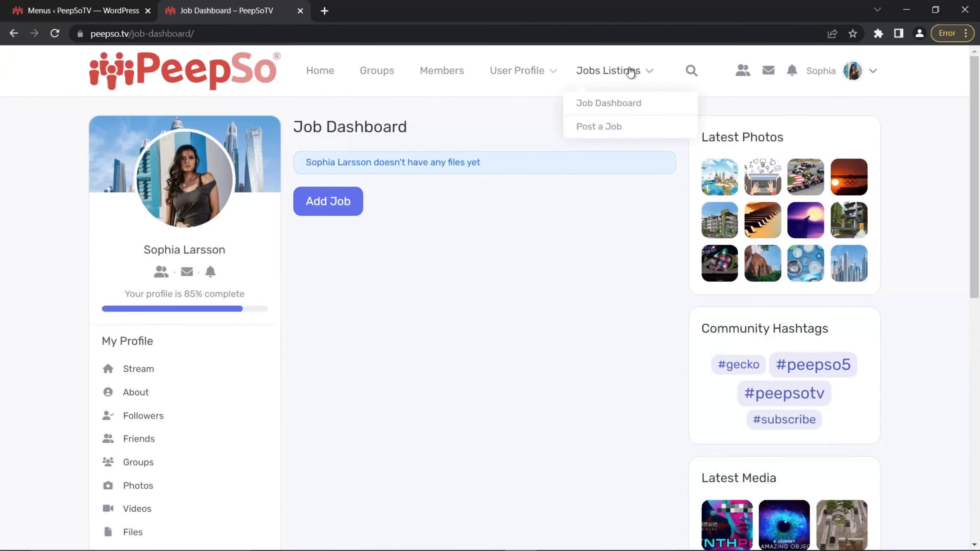
mouse_move(604, 81)
click(591, 128)
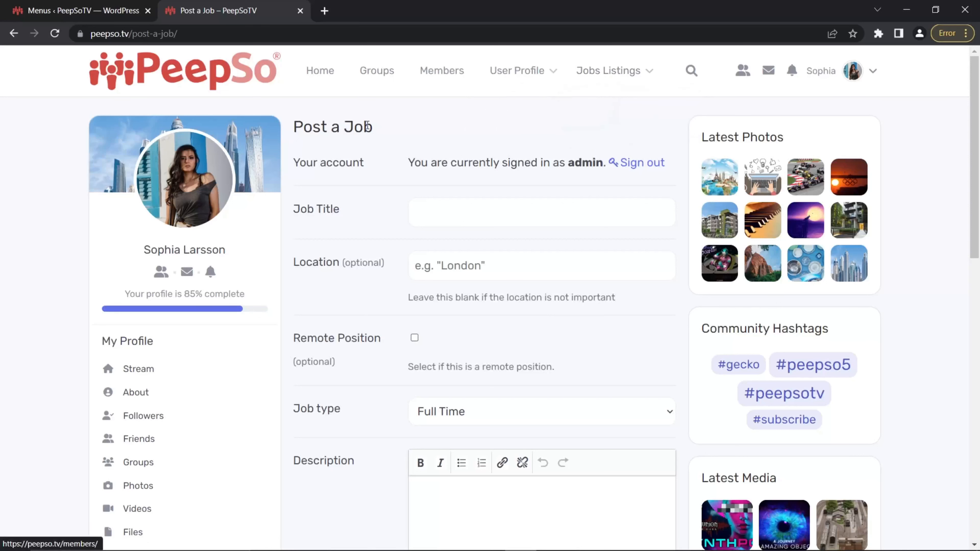
drag(374, 131, 294, 127)
Hide the page title of the Jobs page in its Gecko page options, update it, and check the page on the community site.
click(81, 11)
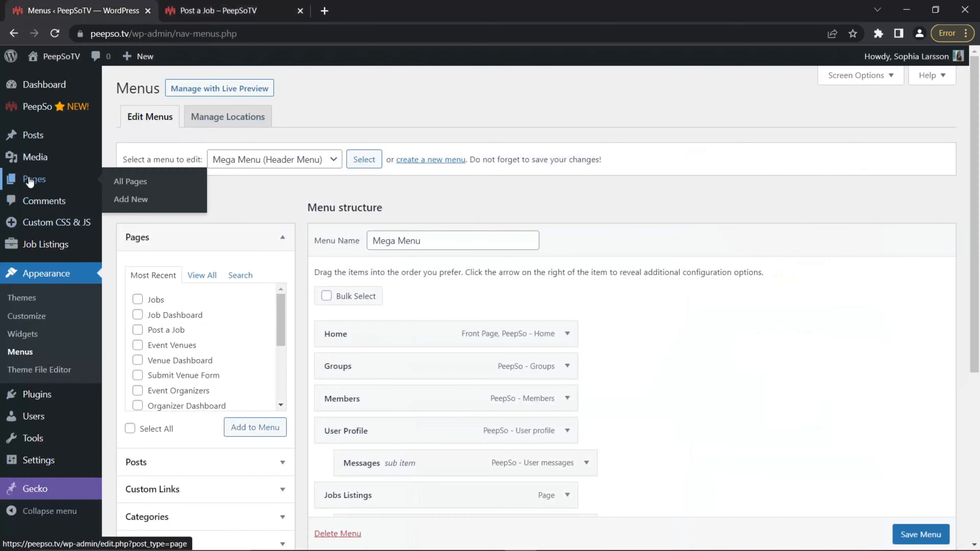
click(129, 183)
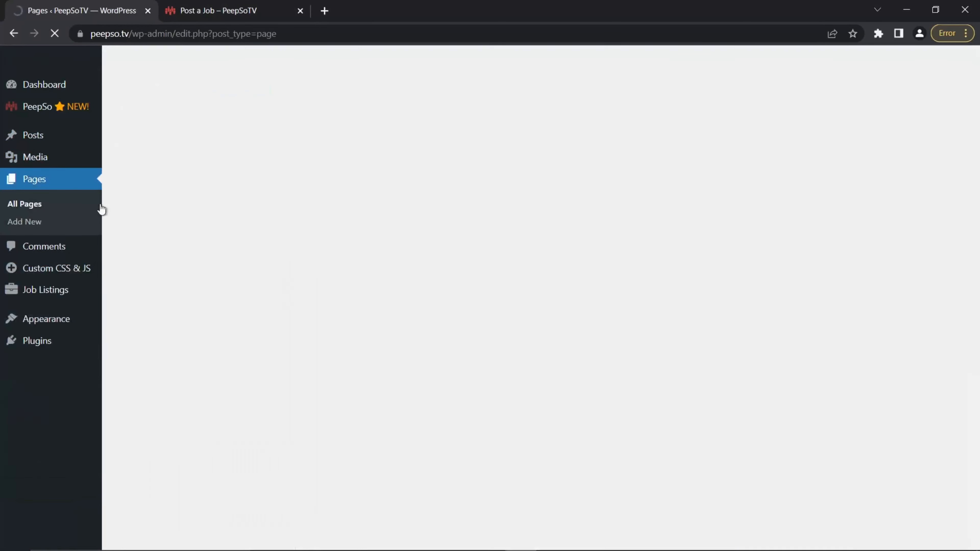
scroll(309, 333, down, 5)
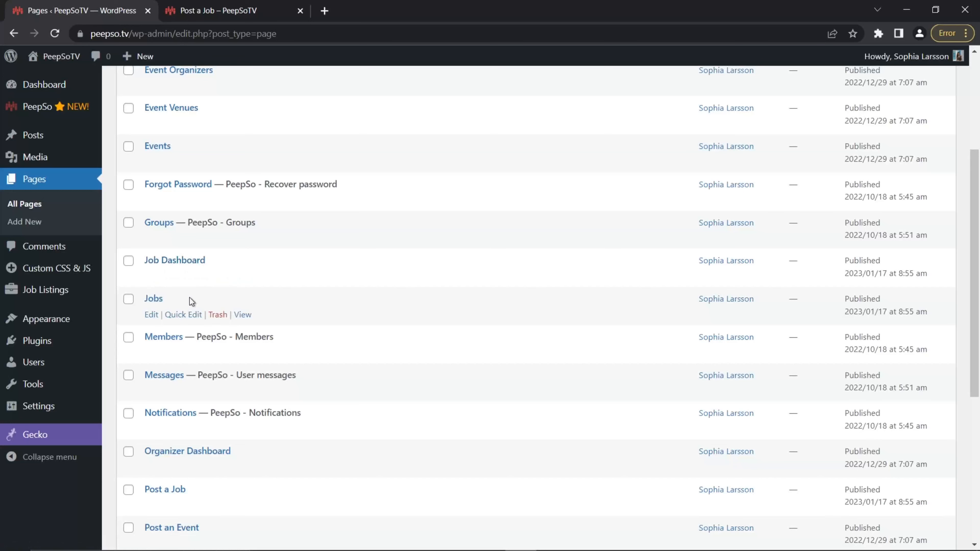
click(151, 314)
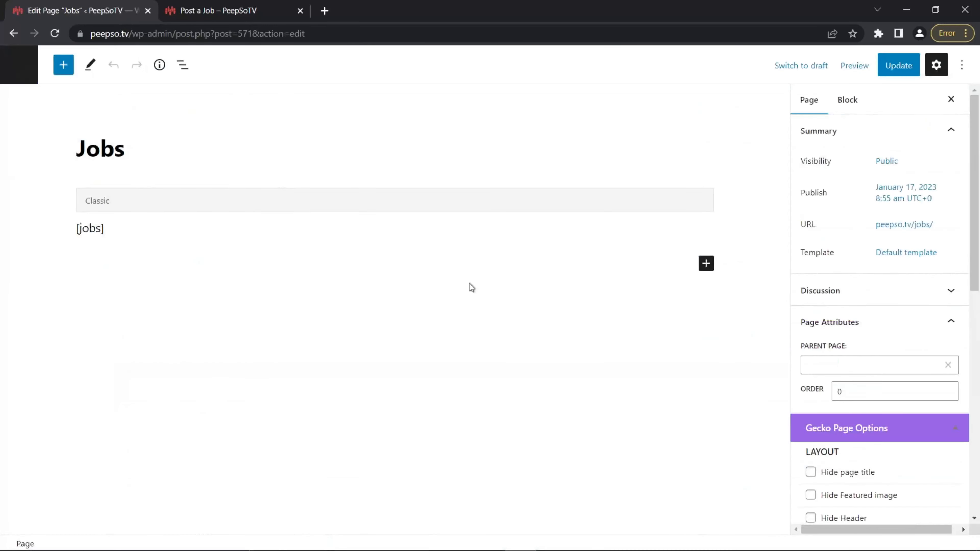
scroll(923, 305, down, 8)
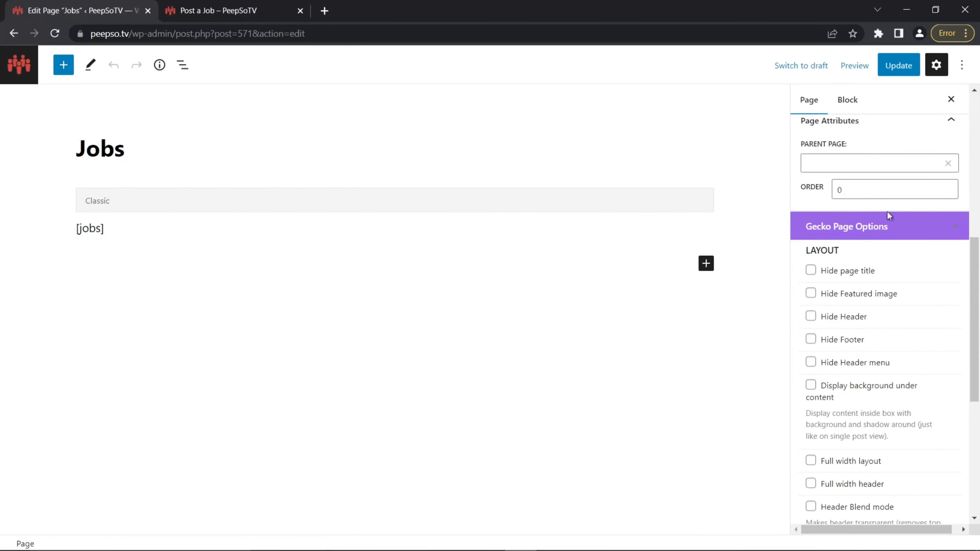
click(811, 271)
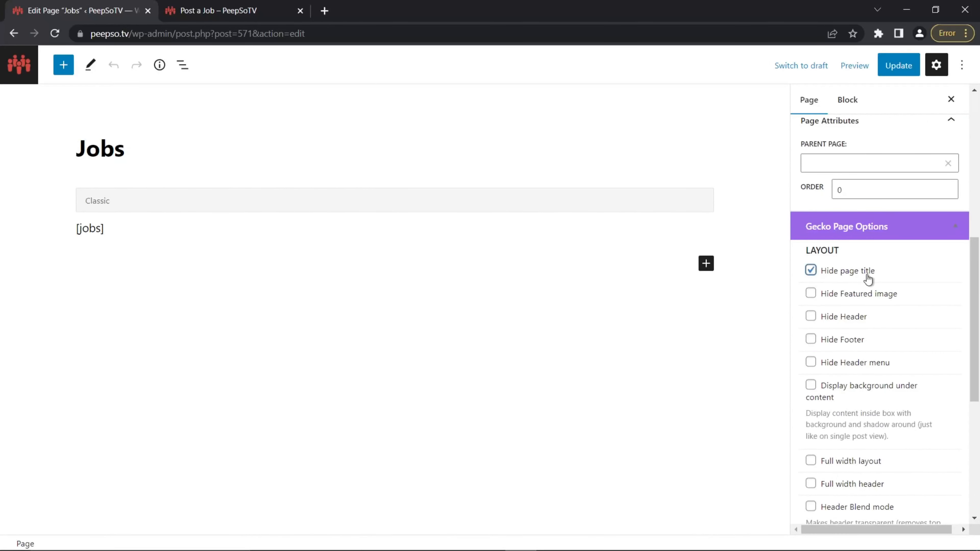
click(900, 66)
click(226, 11)
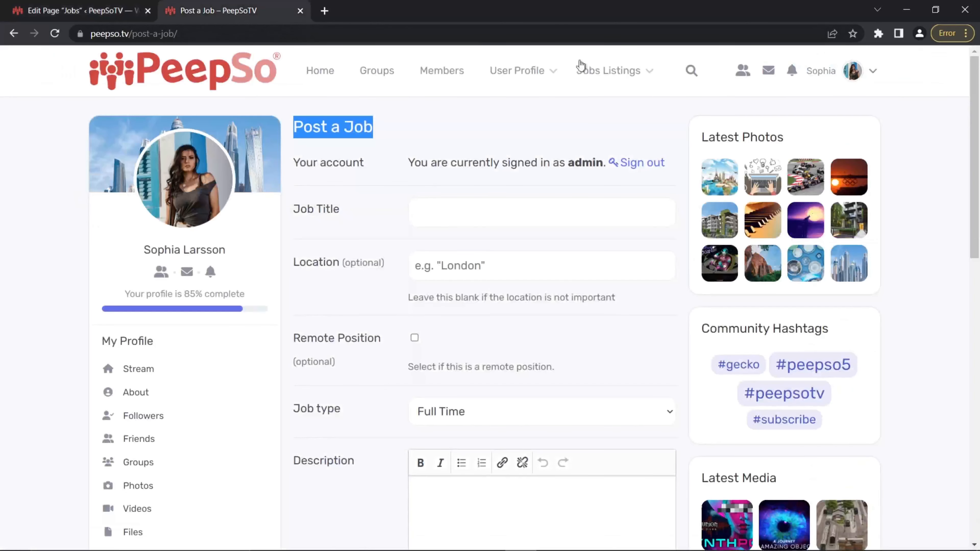
click(619, 73)
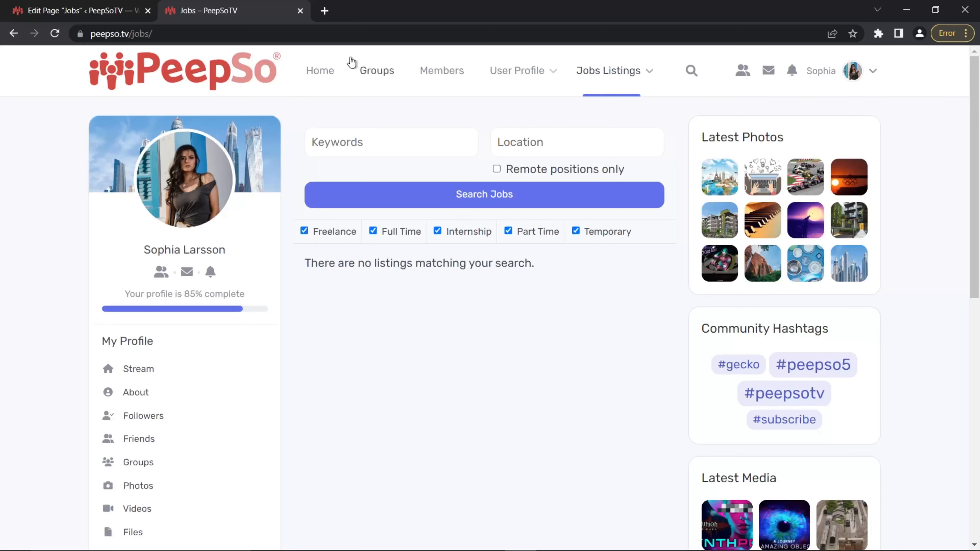
Examine the WP Job Manager section of the PeepSo configuration, switching Job Listing creation off and back on.
click(51, 10)
click(24, 63)
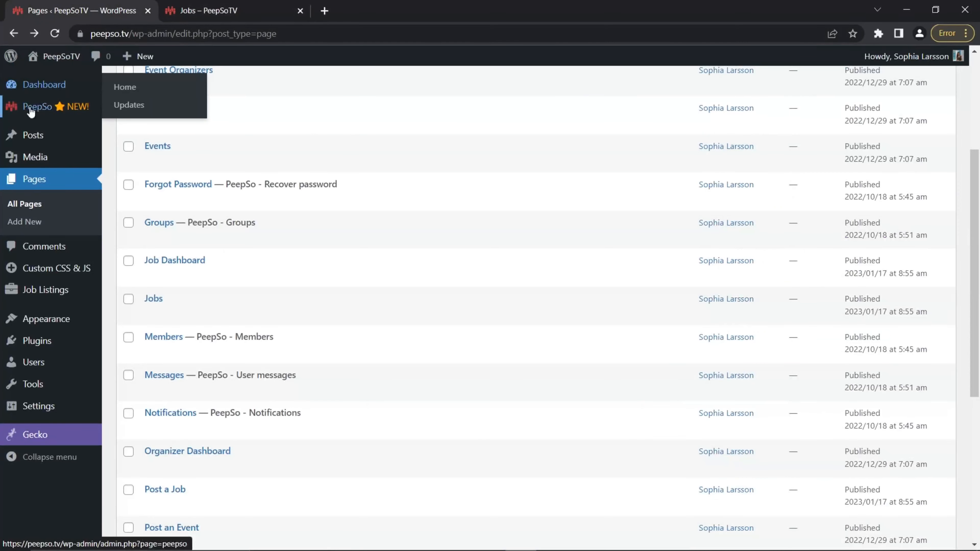
mouse_move(42, 107)
click(133, 126)
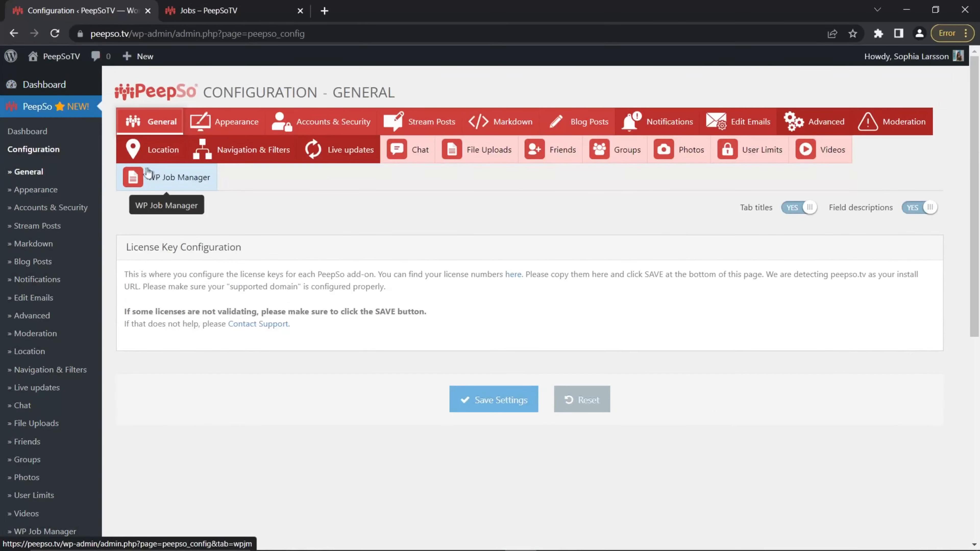
click(175, 179)
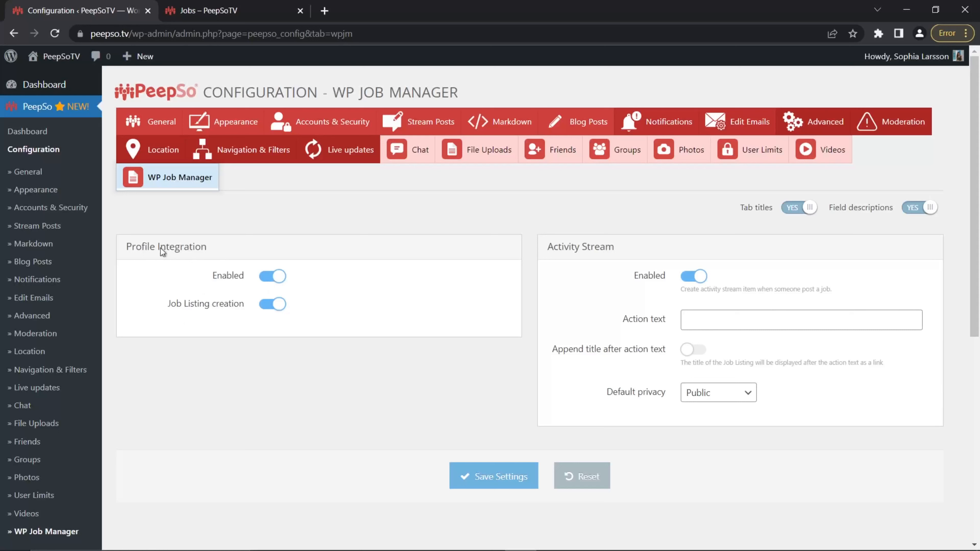
click(276, 305)
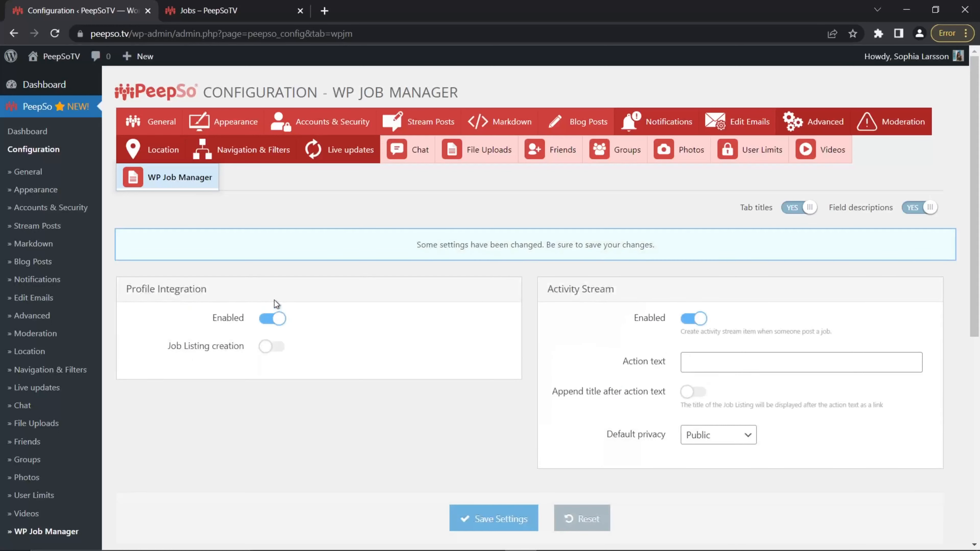
click(275, 347)
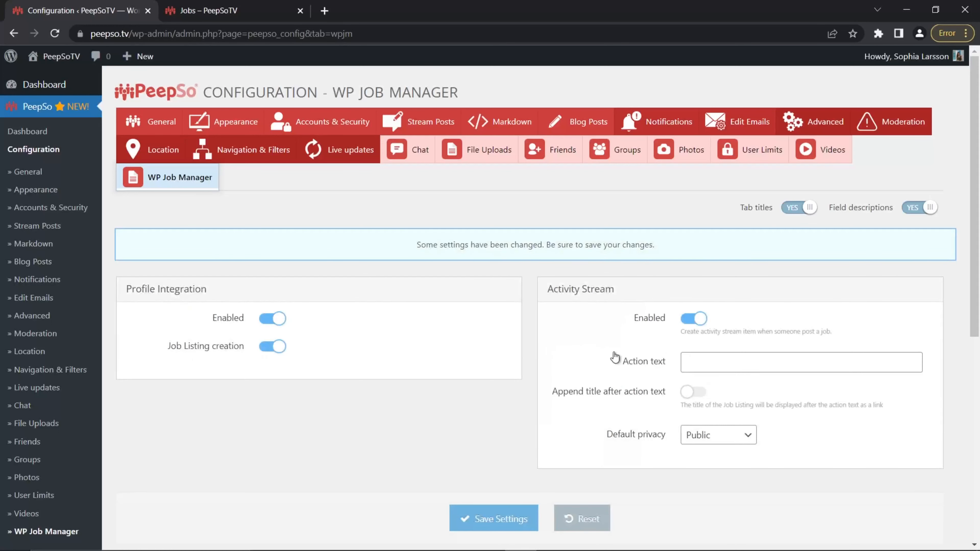
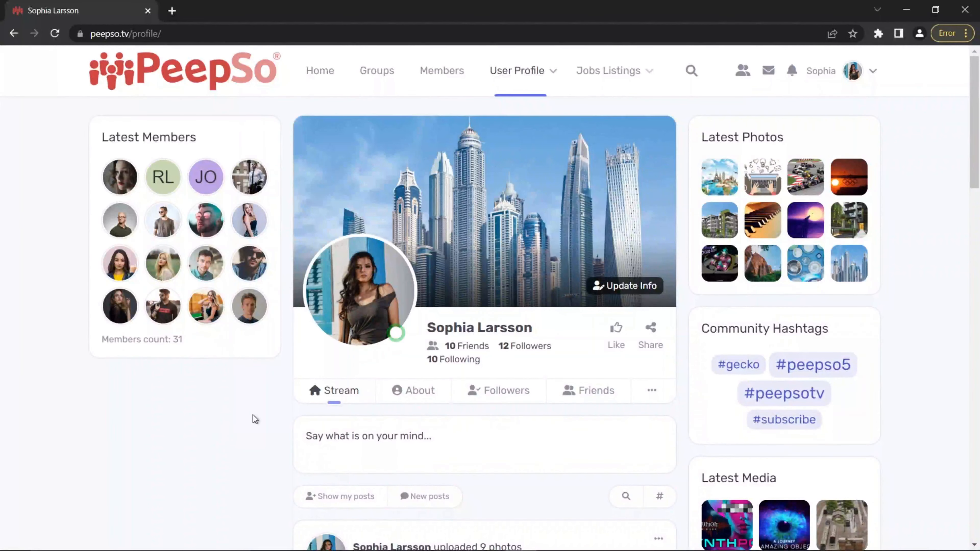
Open the Jobs section of the member's own profile and start creating a job listing.
click(643, 396)
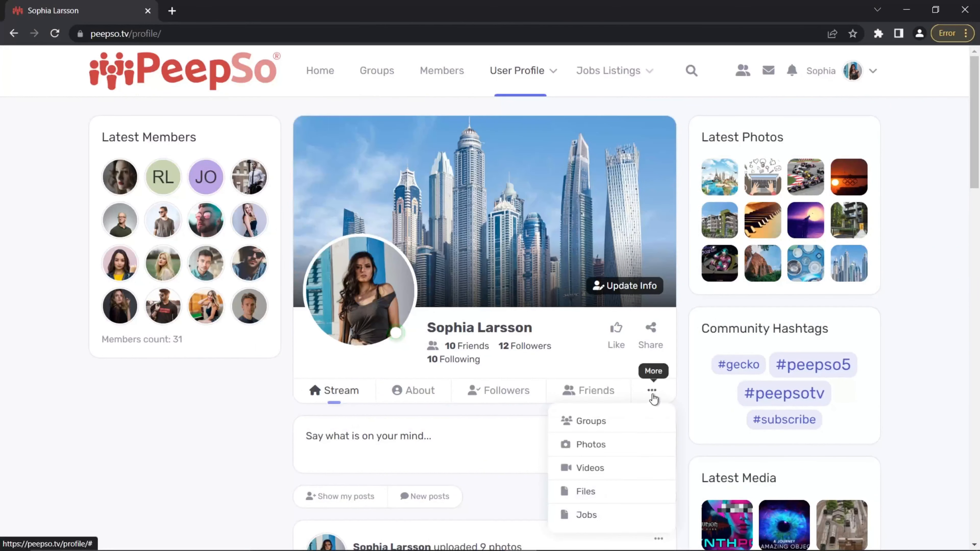
click(586, 516)
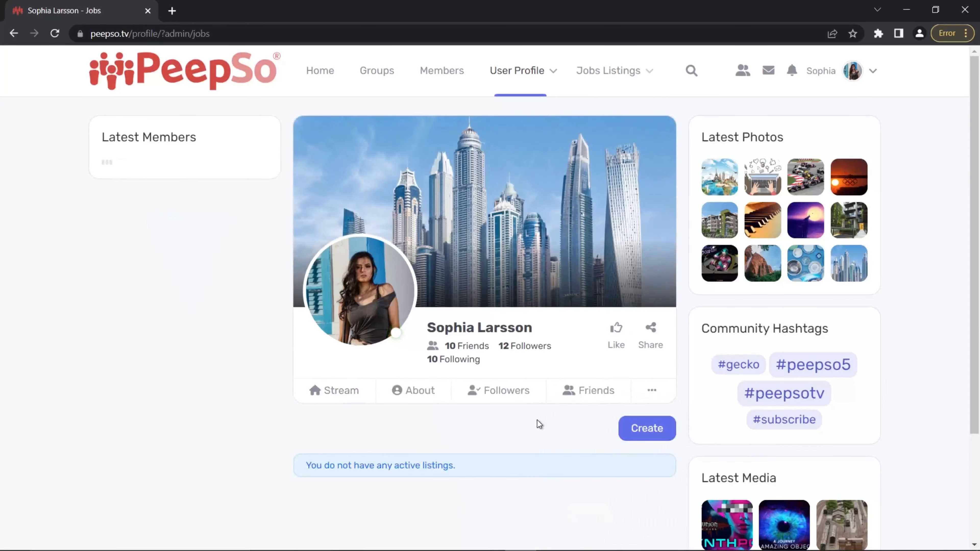
scroll(537, 419, down, 3)
scroll(529, 394, up, 3)
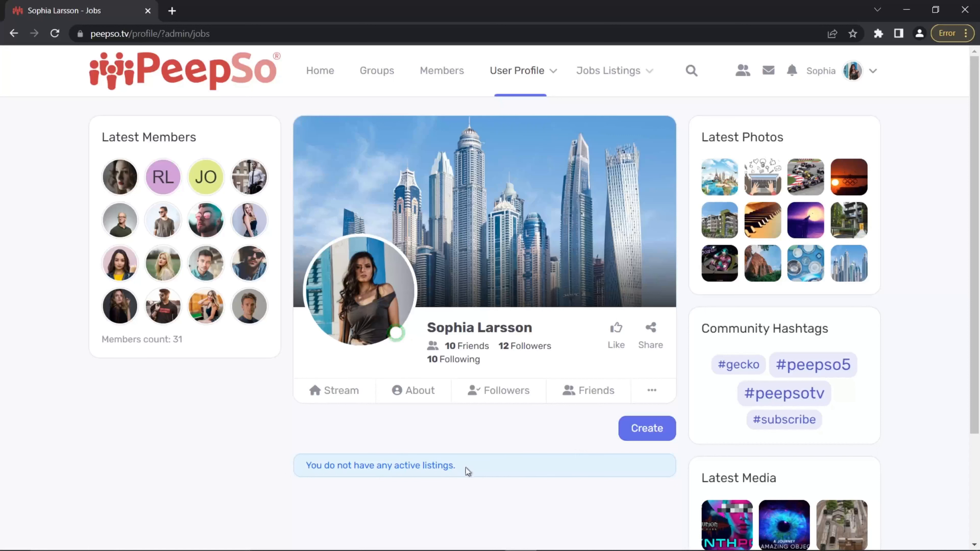
click(648, 427)
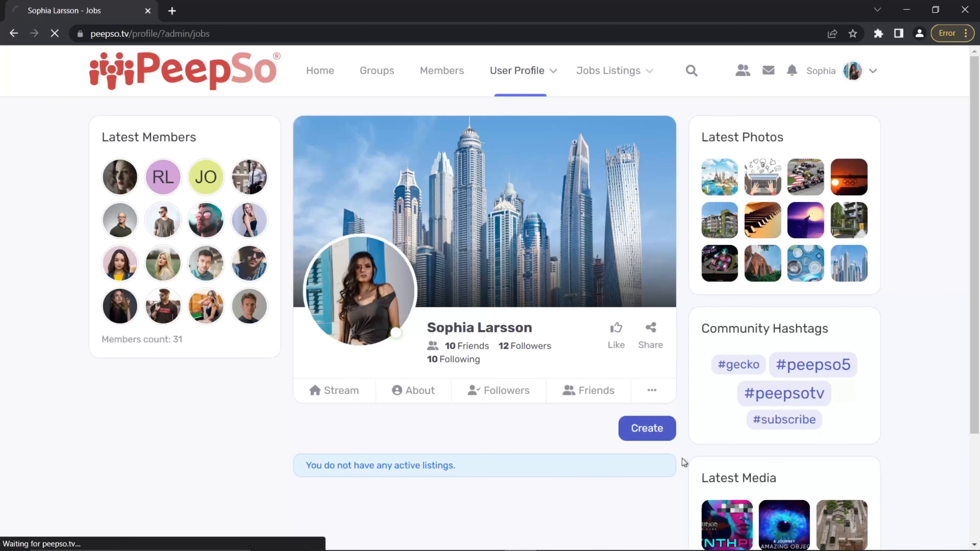
Set the job title to "SCRUM Master" and the location to "Singapore", and mark the job as a remote position.
scroll(609, 436, down, 6)
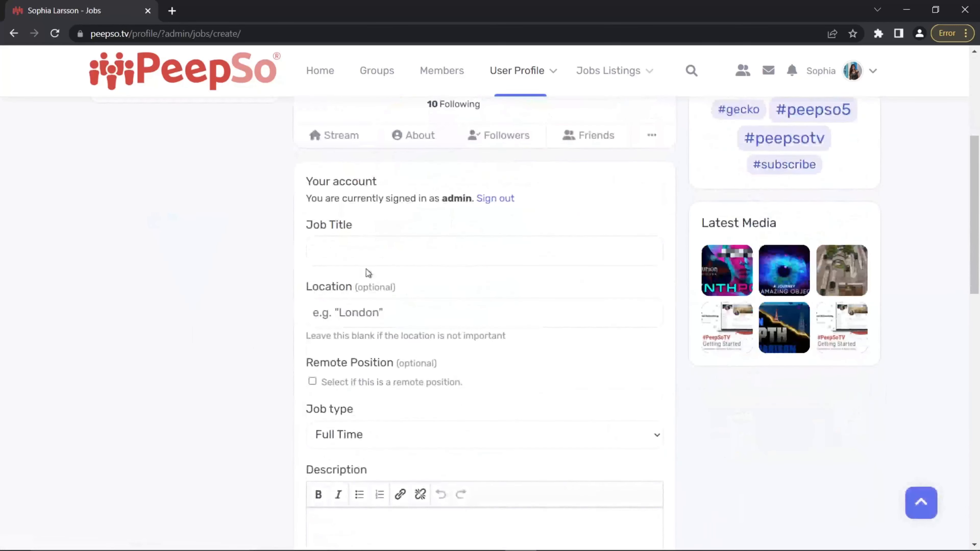
click(371, 253)
click(400, 292)
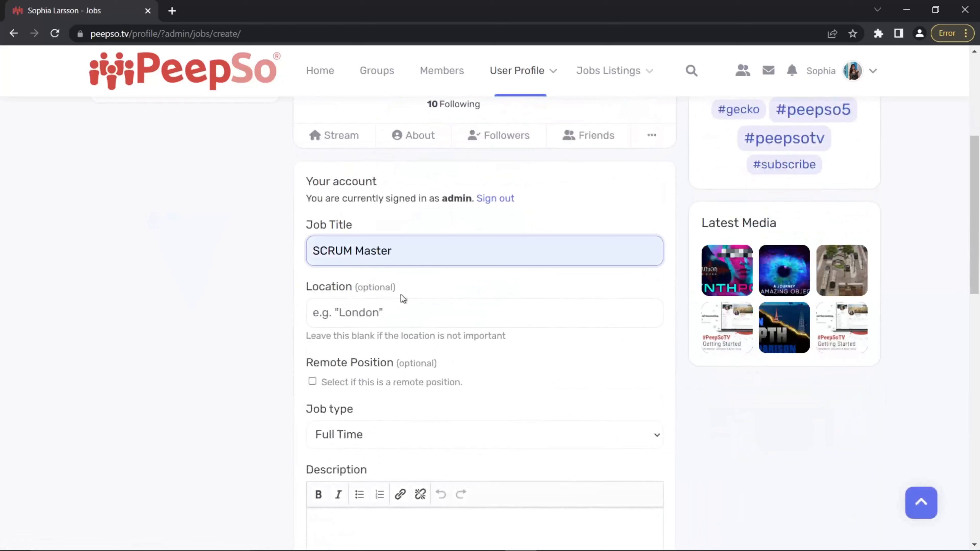
click(401, 312)
click(407, 373)
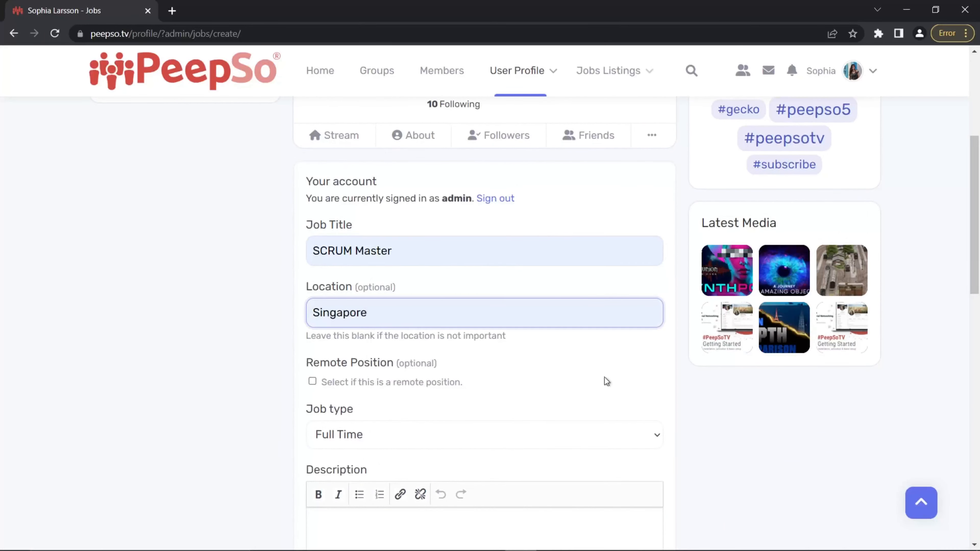
scroll(541, 382, down, 2)
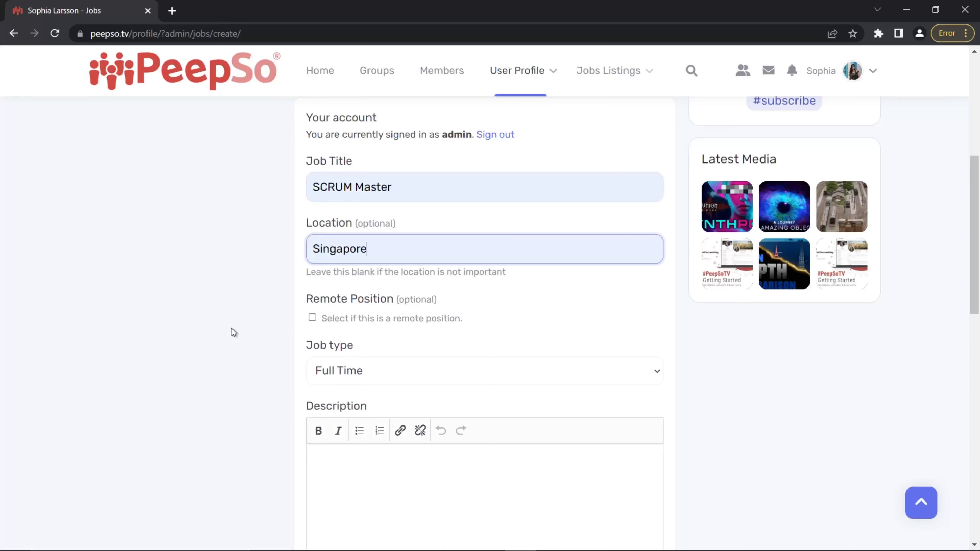
click(315, 319)
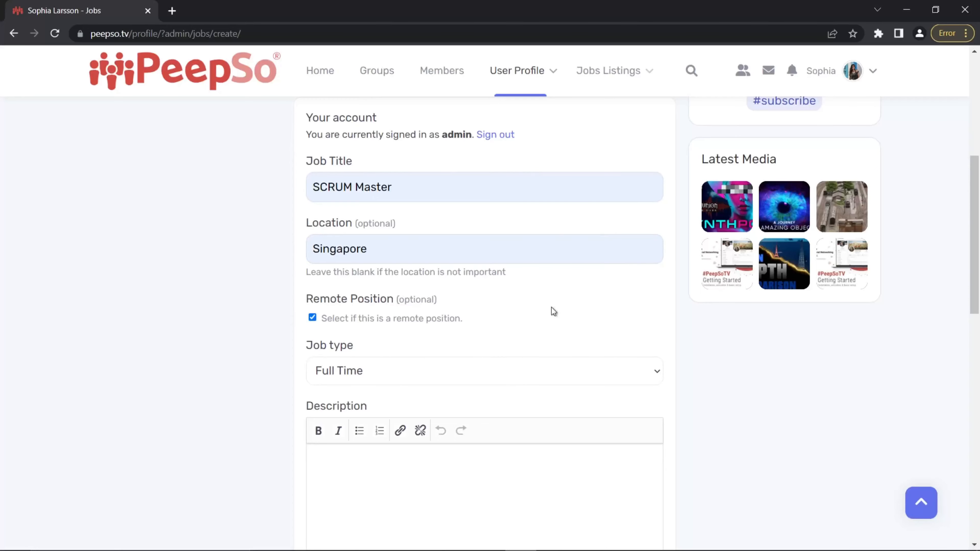
Enter "Scrum Master in our company" as the job description and review the remaining application and company details.
scroll(543, 312, down, 3)
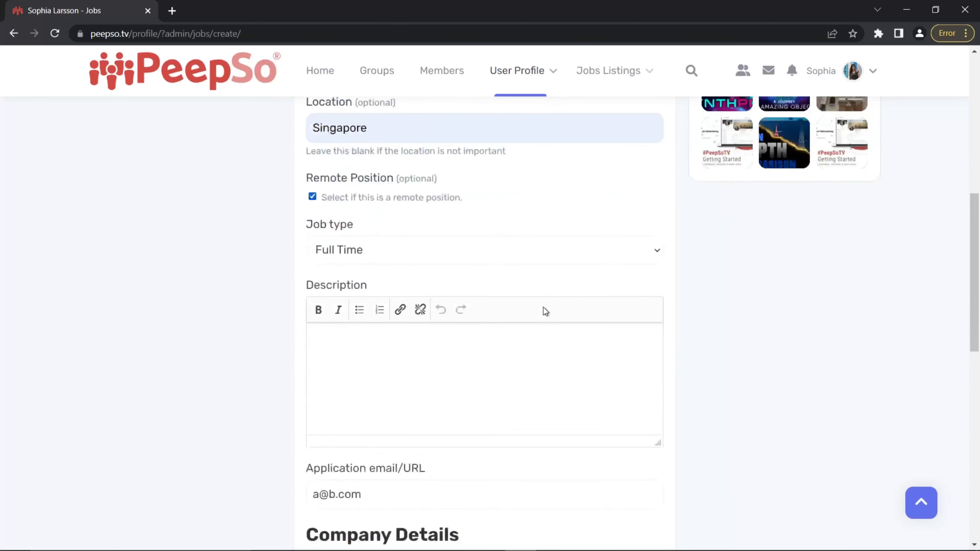
click(338, 343)
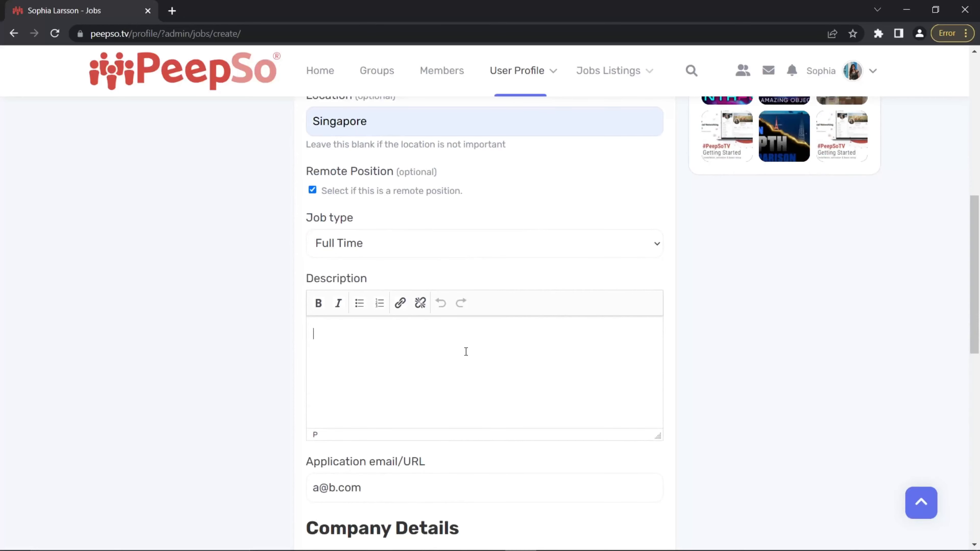
text(Scrum Master in our company)
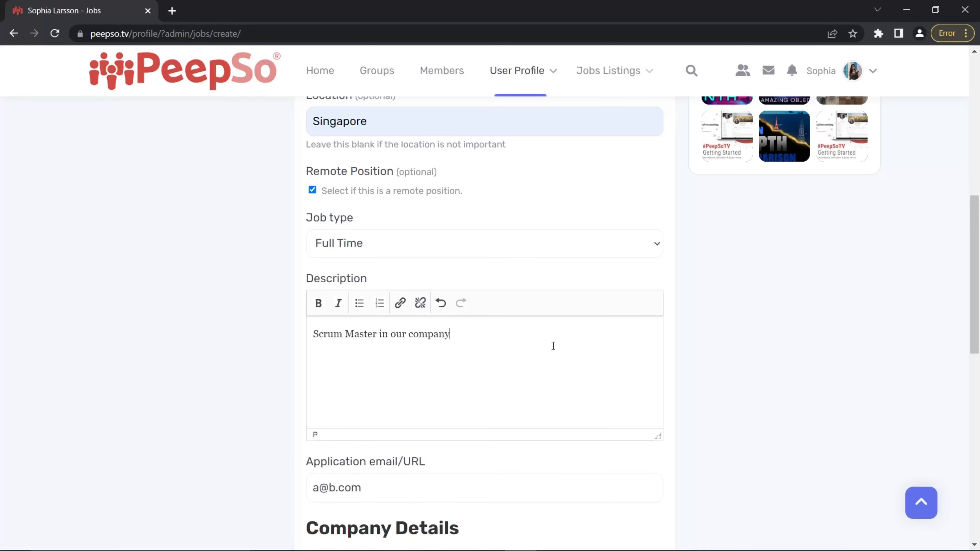
scroll(553, 346, down, 3)
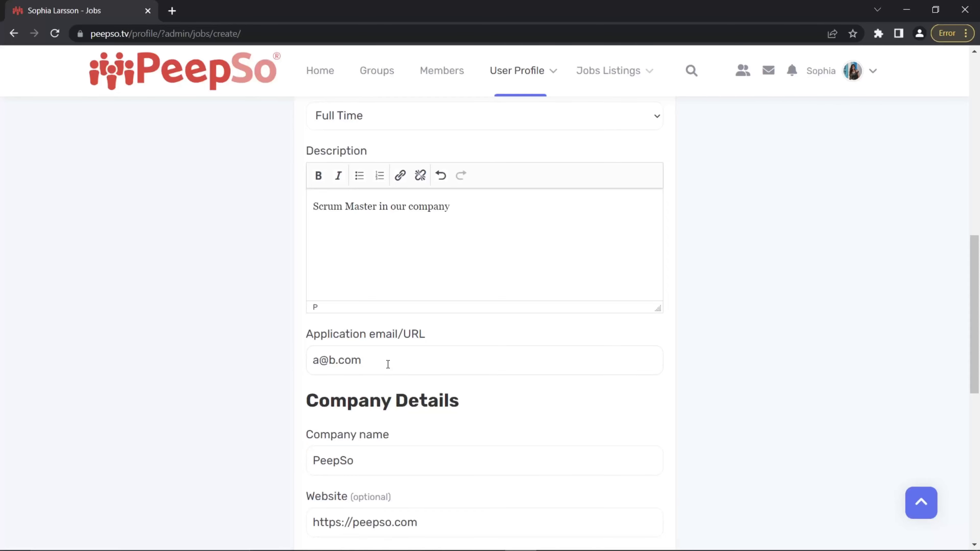
scroll(498, 416, down, 3)
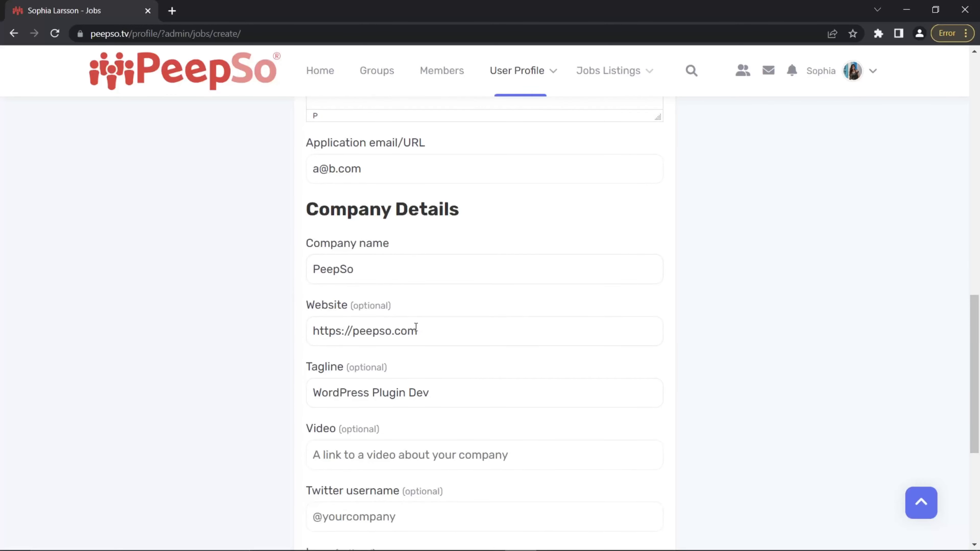
scroll(324, 264, down, 1)
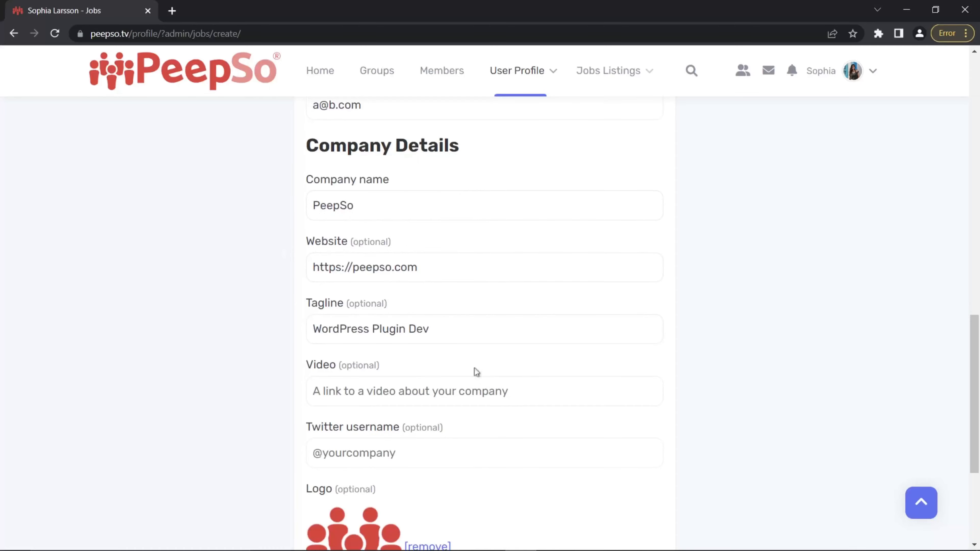
scroll(465, 428, down, 3)
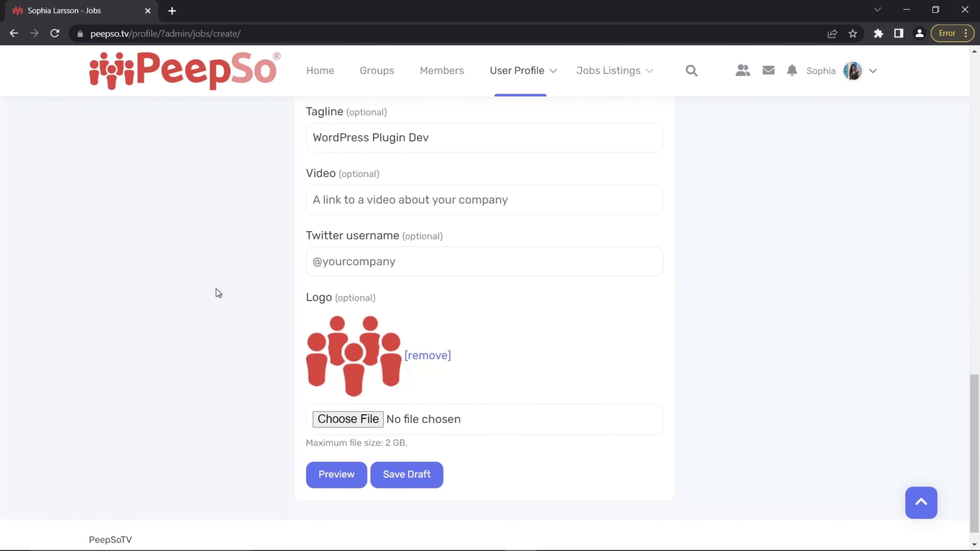
Replace the company logo with cropped-icon.png and save the job listing as a draft.
click(429, 357)
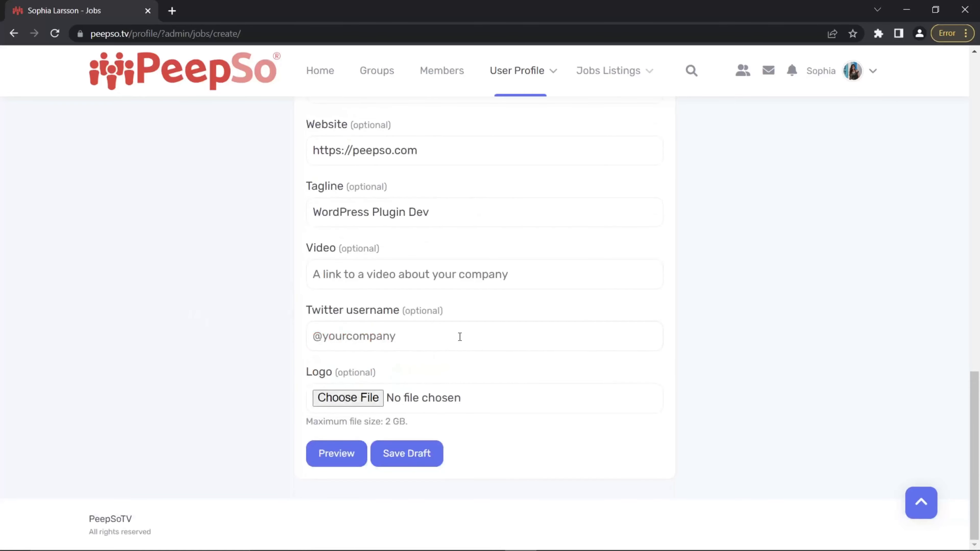
click(341, 398)
click(532, 282)
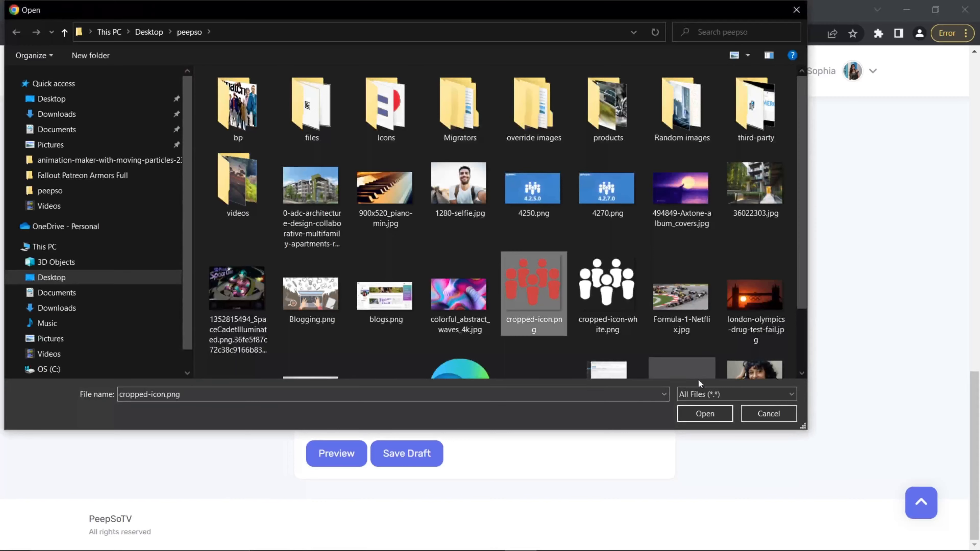
click(708, 413)
scroll(598, 341, down, 2)
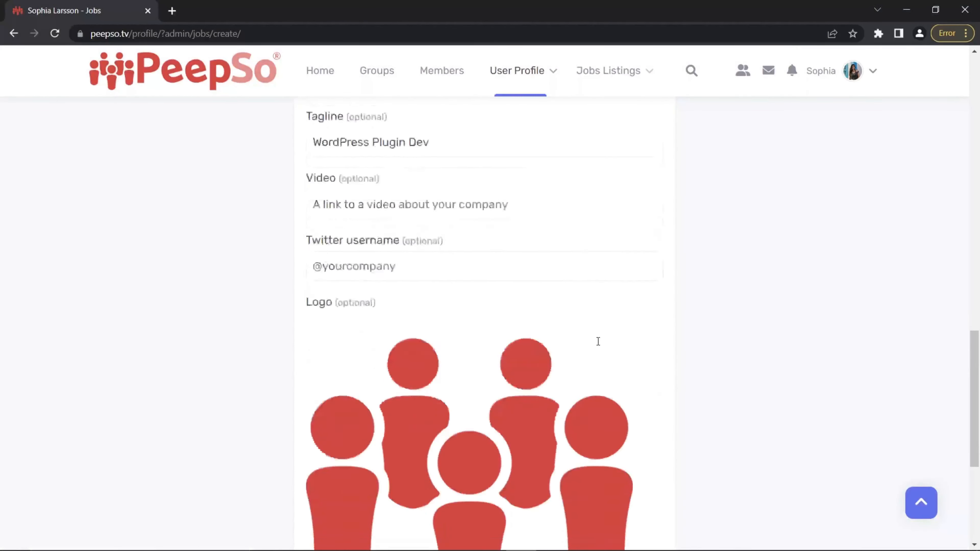
scroll(598, 341, down, 3)
scroll(476, 290, down, 4)
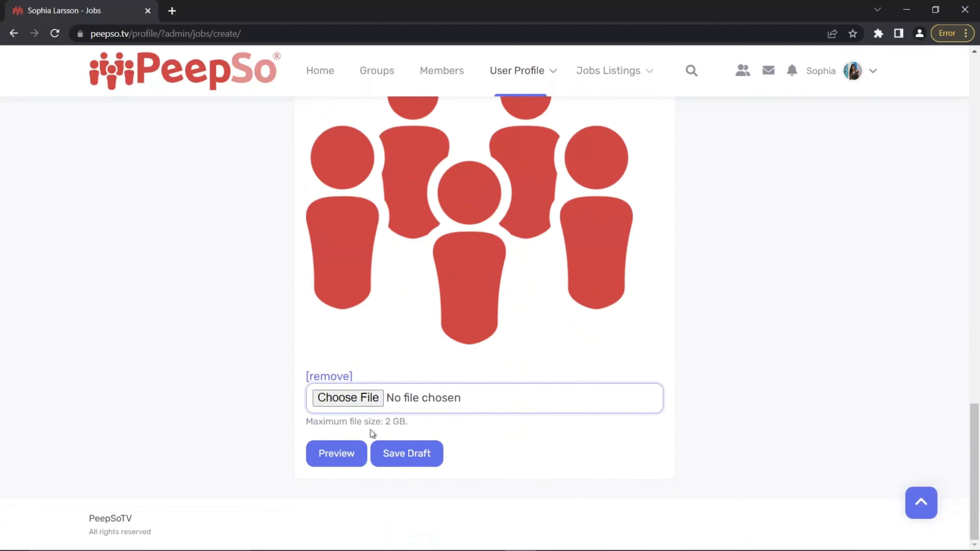
click(417, 459)
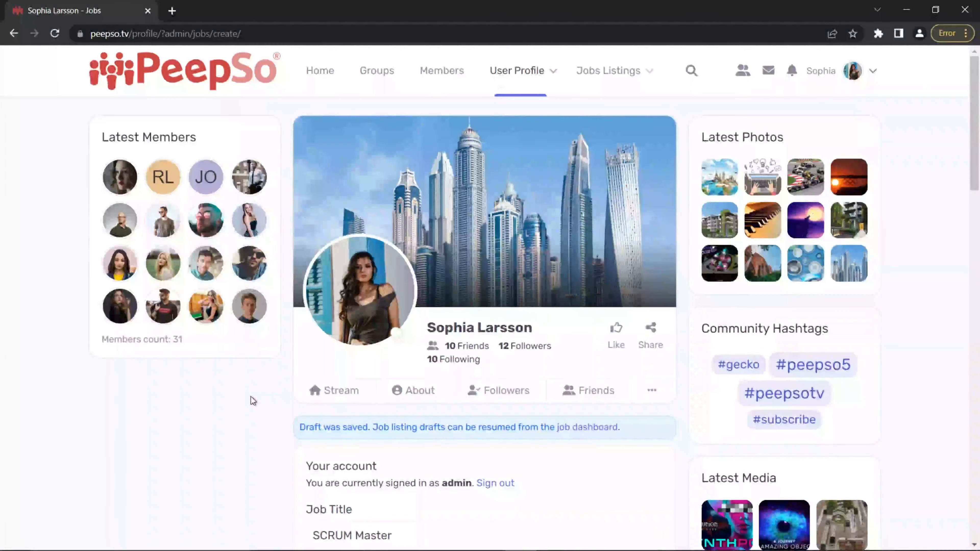
Go to the site's wp-admin dashboard and open the SCRUM Master job listing for editing.
drag(241, 33, 134, 34)
text(wp-admin)
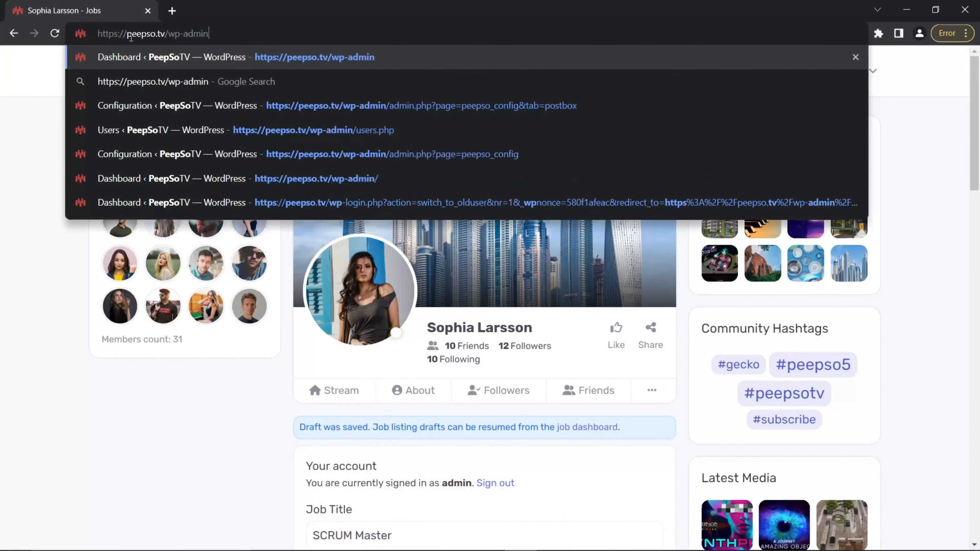
key(Return)
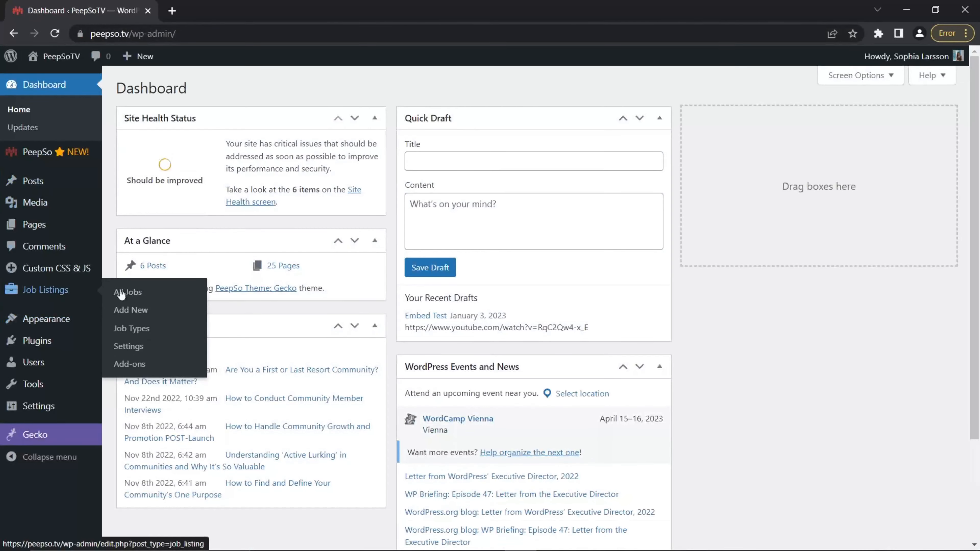
click(130, 292)
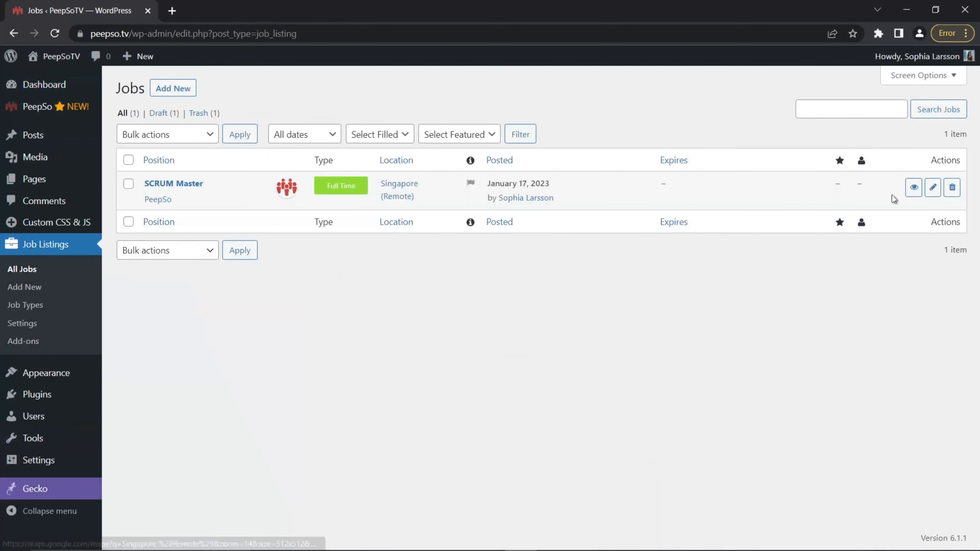
click(933, 188)
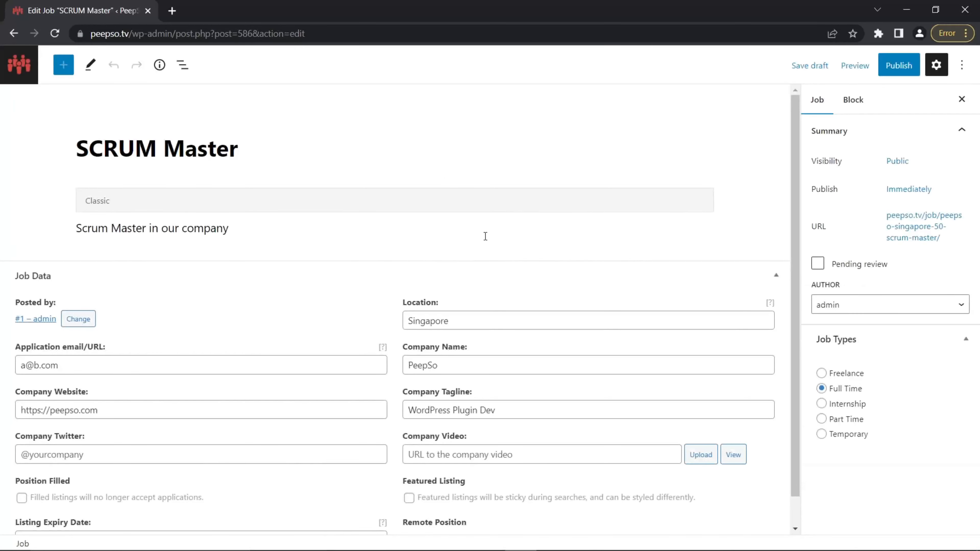
Set the listing expiry date to February 23, 2023 and publish the SCRUM Master job.
scroll(343, 309, down, 2)
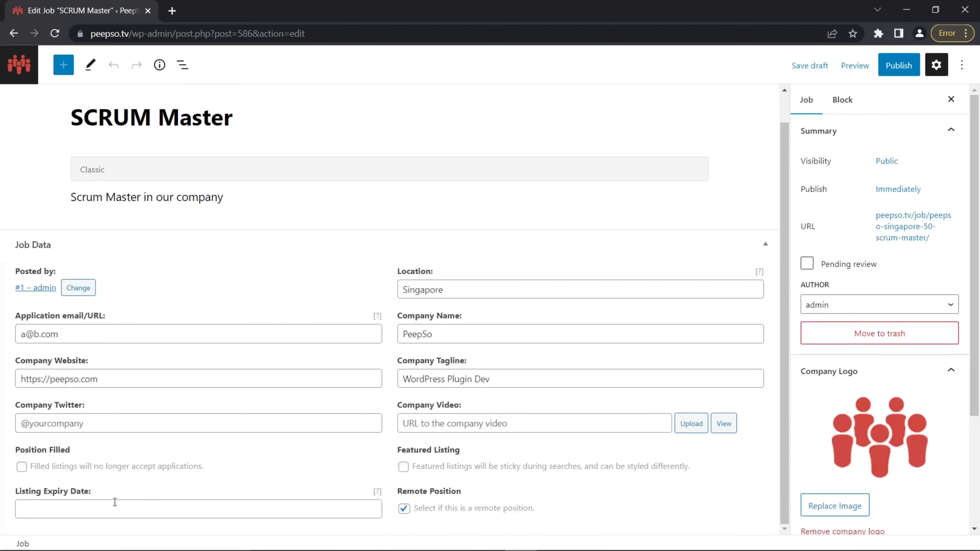
click(80, 507)
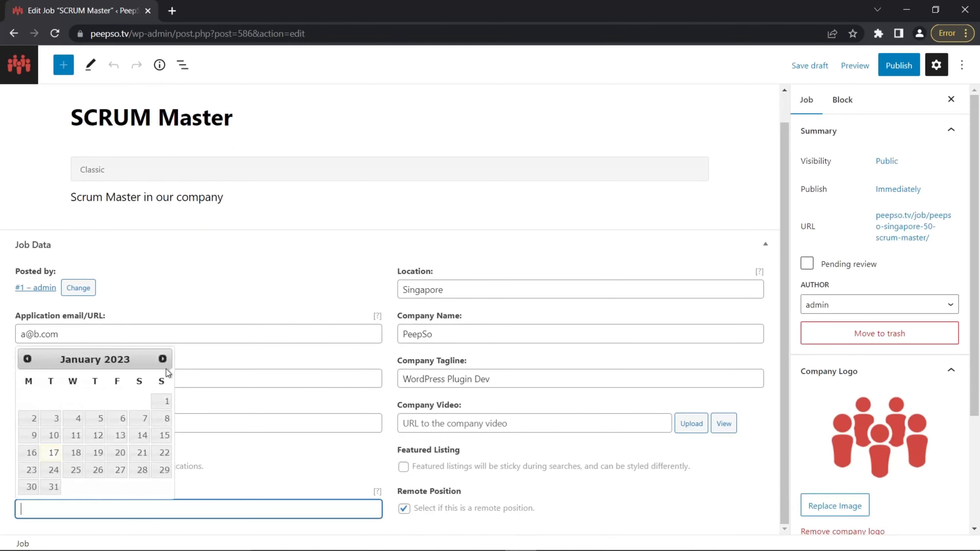
click(163, 359)
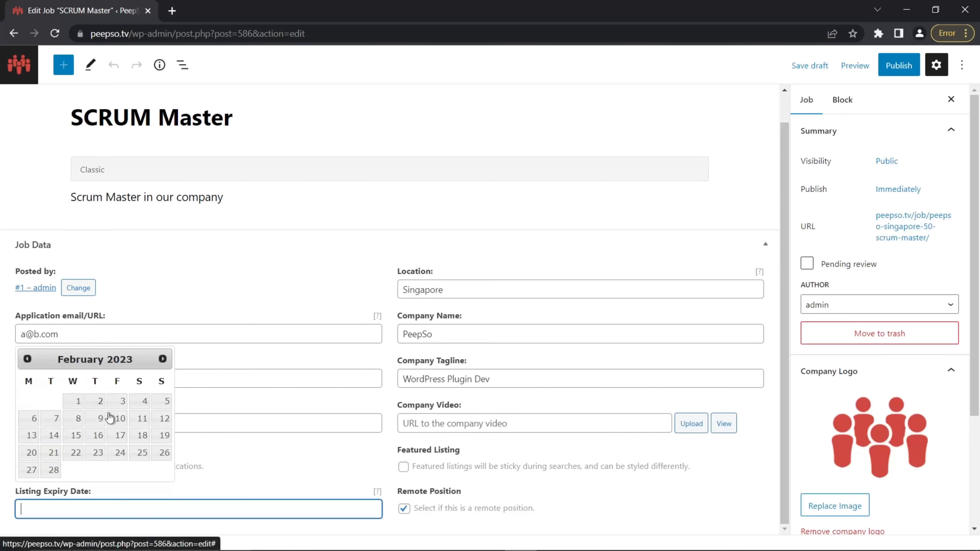
click(98, 453)
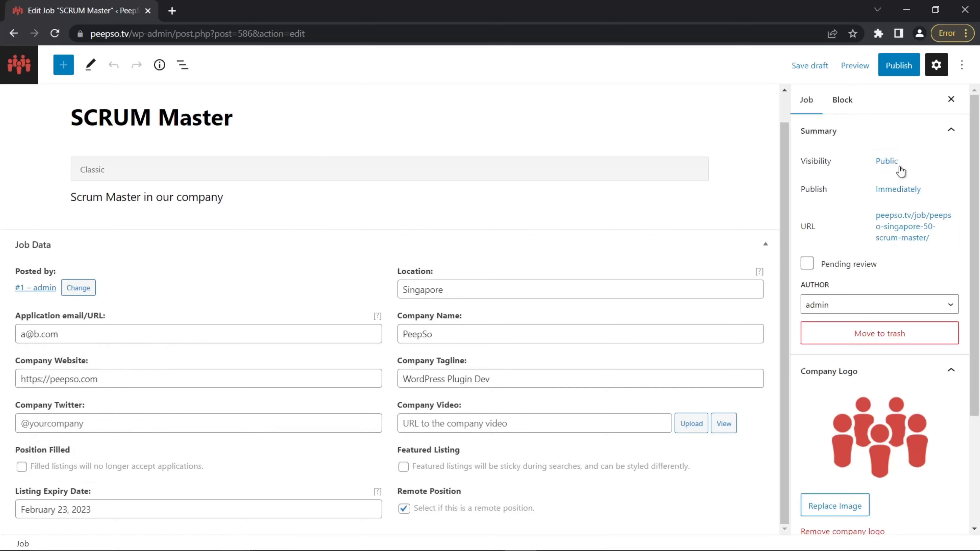
click(898, 66)
click(848, 75)
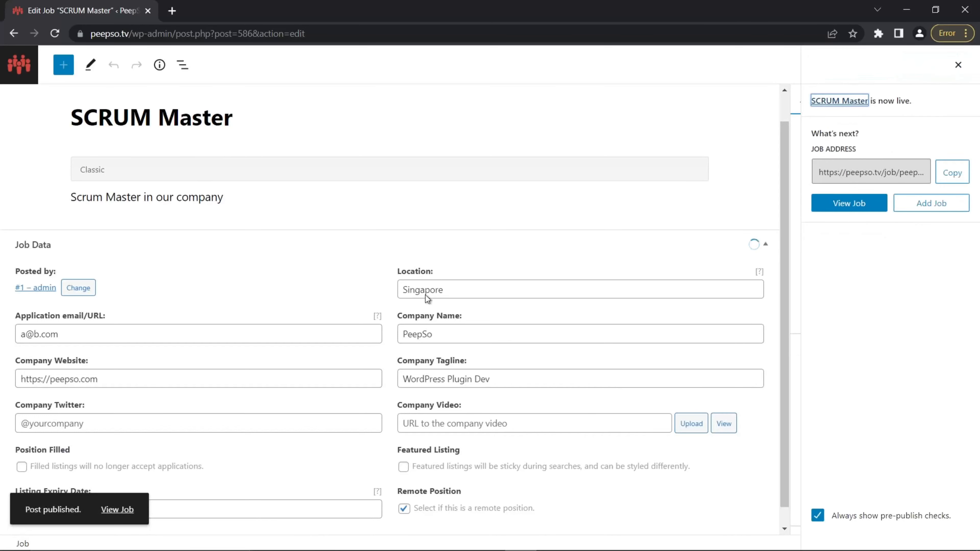
View the published SCRUM Master job page and its post in the community's activity stream.
click(117, 510)
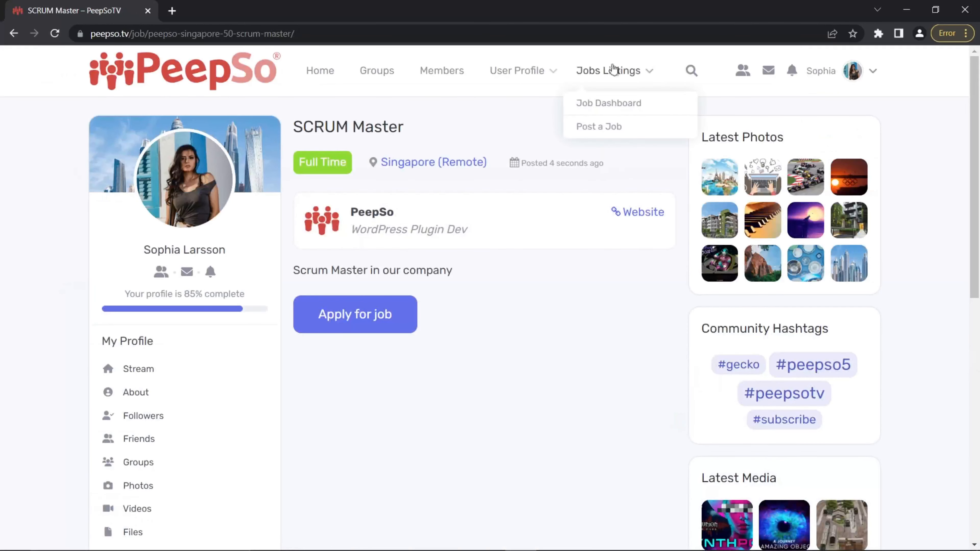
click(320, 72)
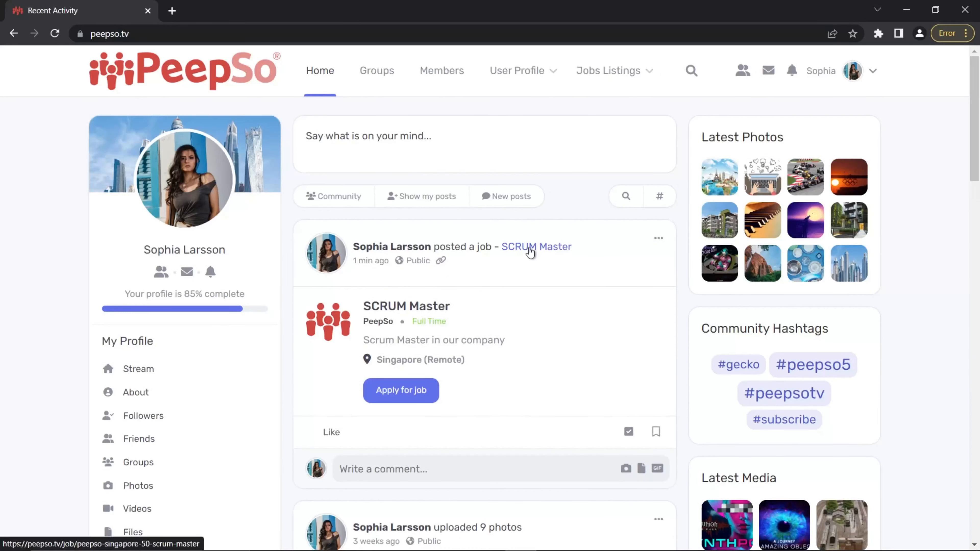
click(172, 11)
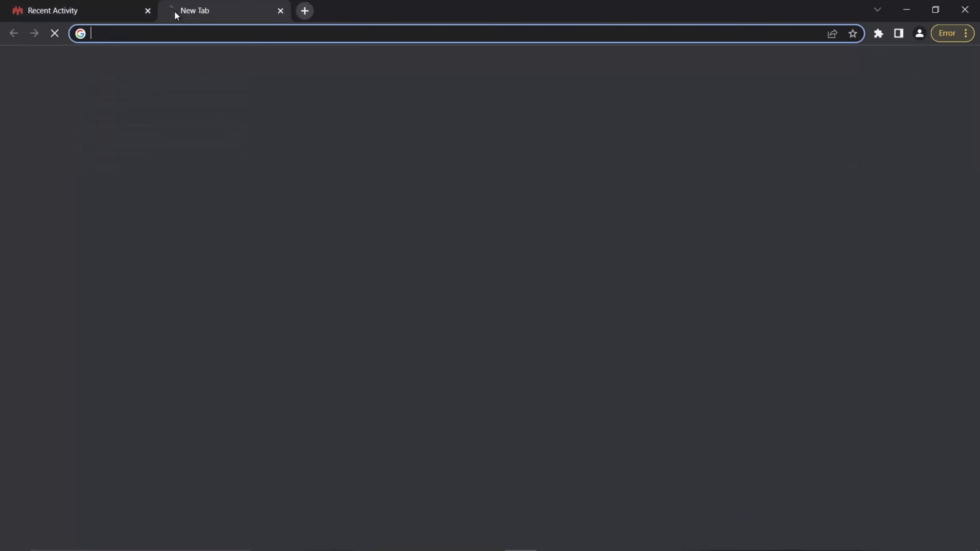
click(116, 34)
click(95, 12)
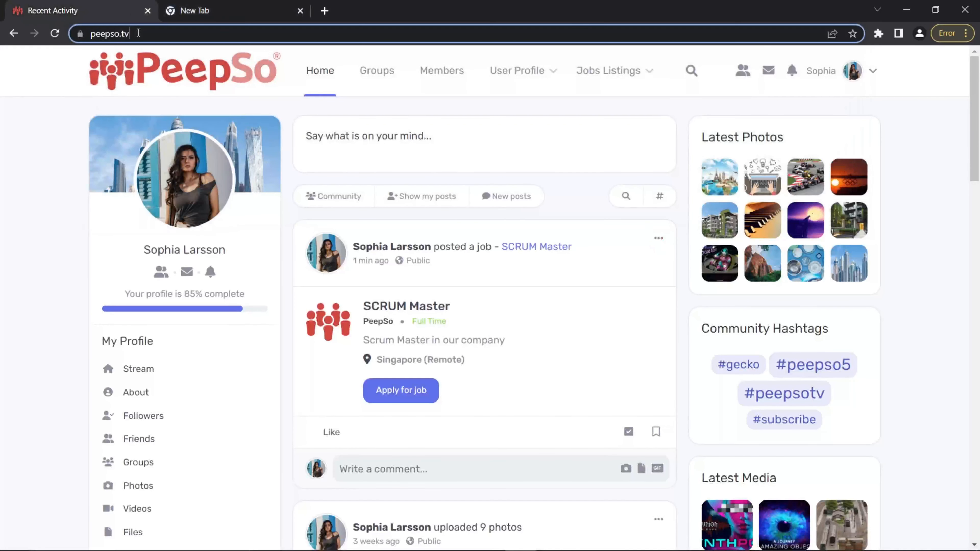
Return to wp-admin, open the WP Job Manager section of the PeepSo configuration, and close the empty browser tab.
click(176, 33)
text(/wp-admin)
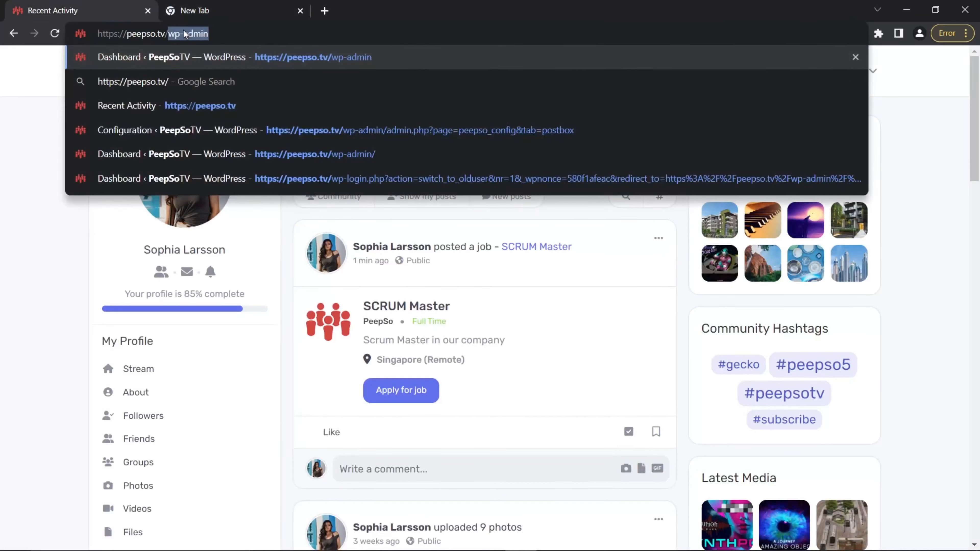
key(Return)
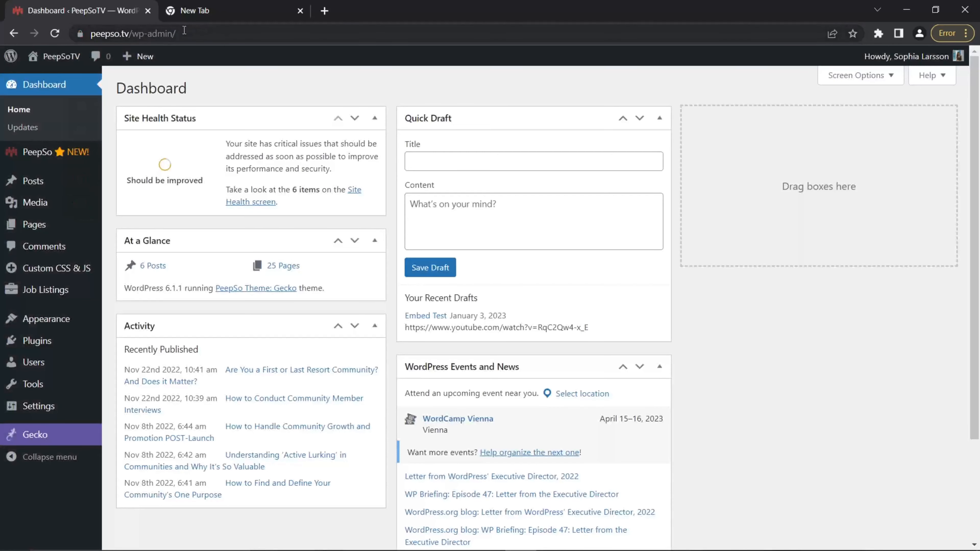
mouse_move(46, 153)
click(136, 172)
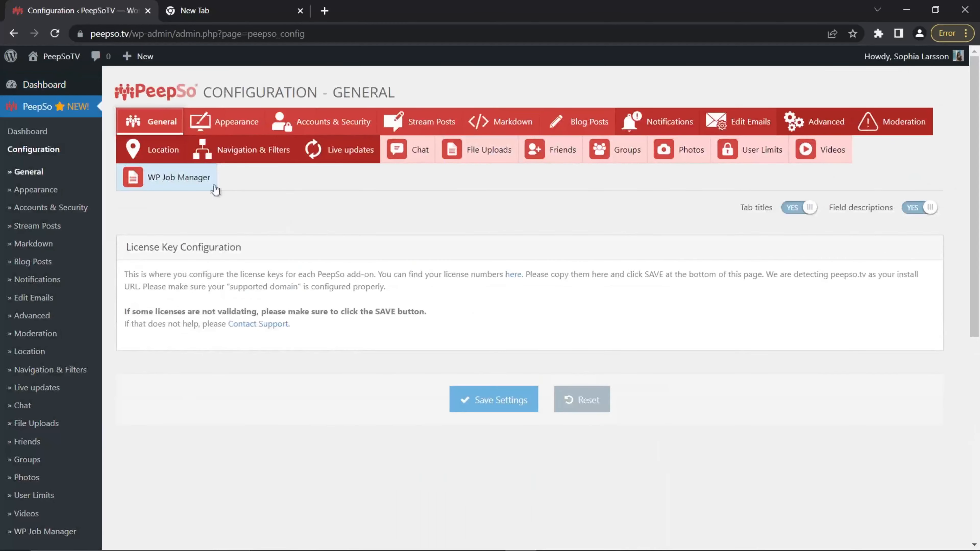
click(194, 181)
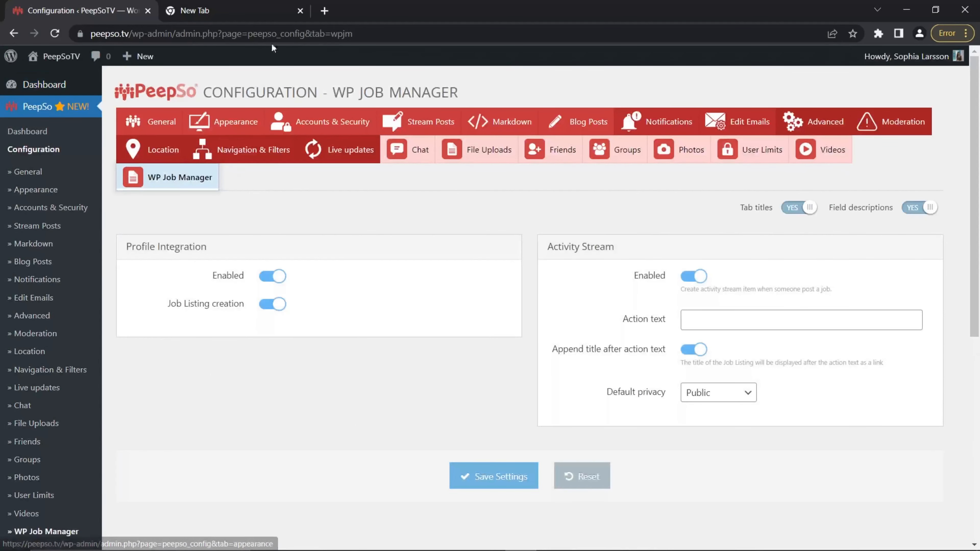
click(300, 10)
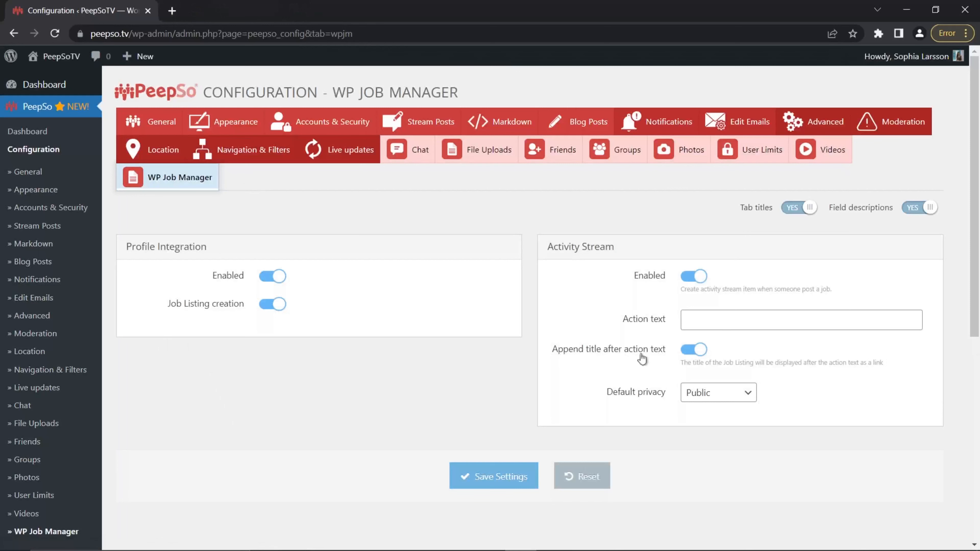
Open the site in a new browser tab and examine the application instructions in the SCRUM Master stream post.
mouse_move(58, 56)
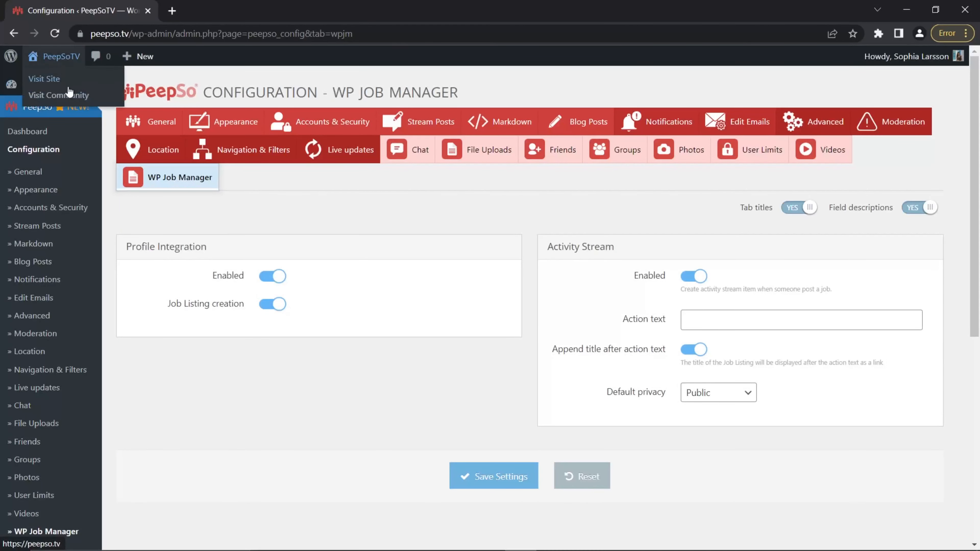
right_click(60, 78)
click(89, 86)
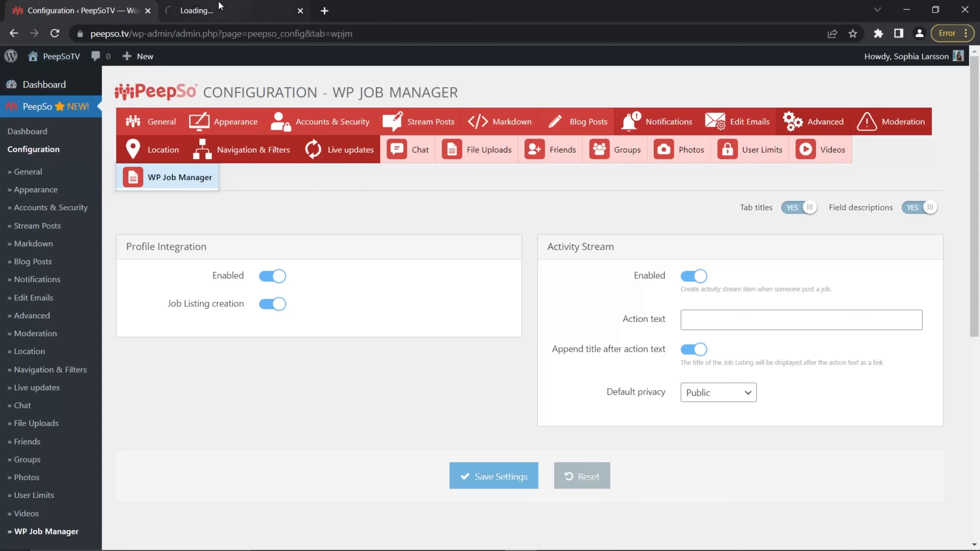
click(219, 5)
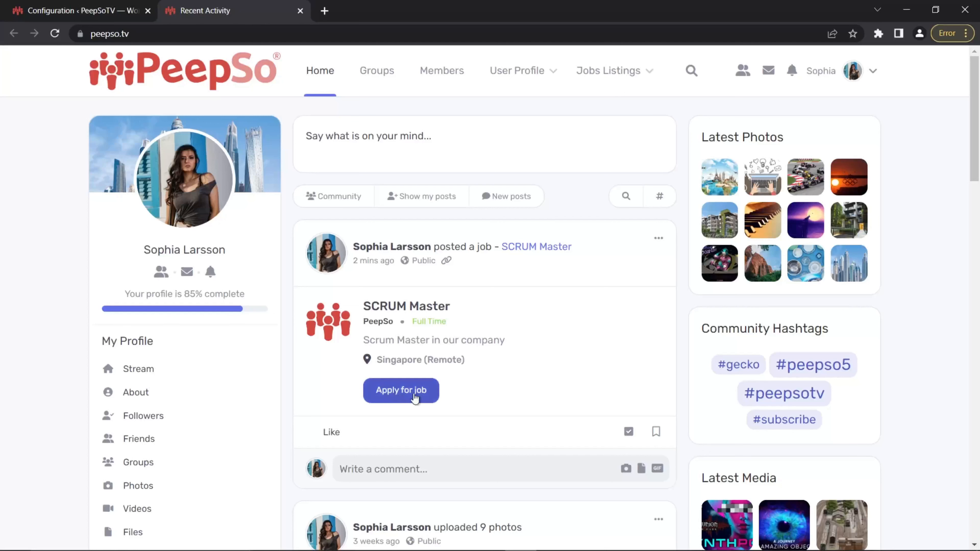
click(402, 399)
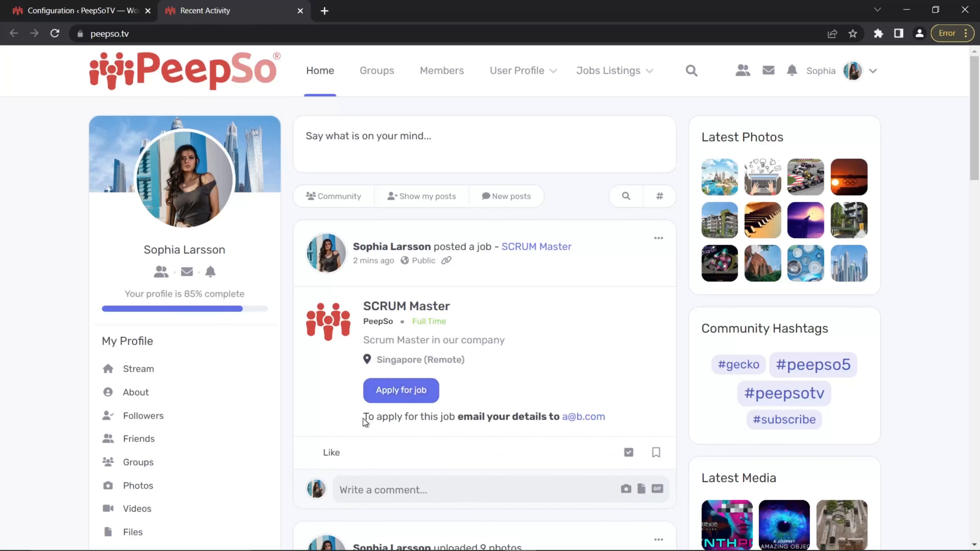
drag(363, 421, 615, 424)
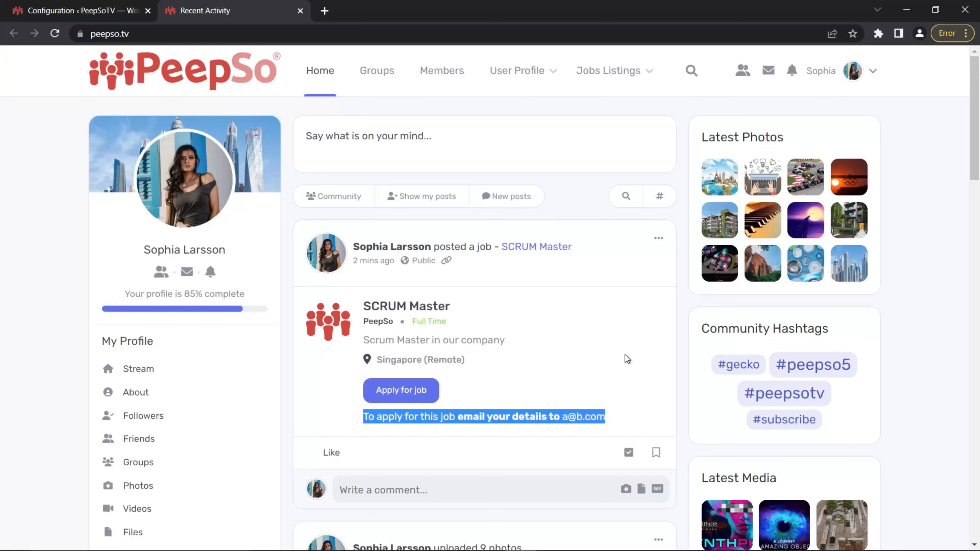
click(629, 302)
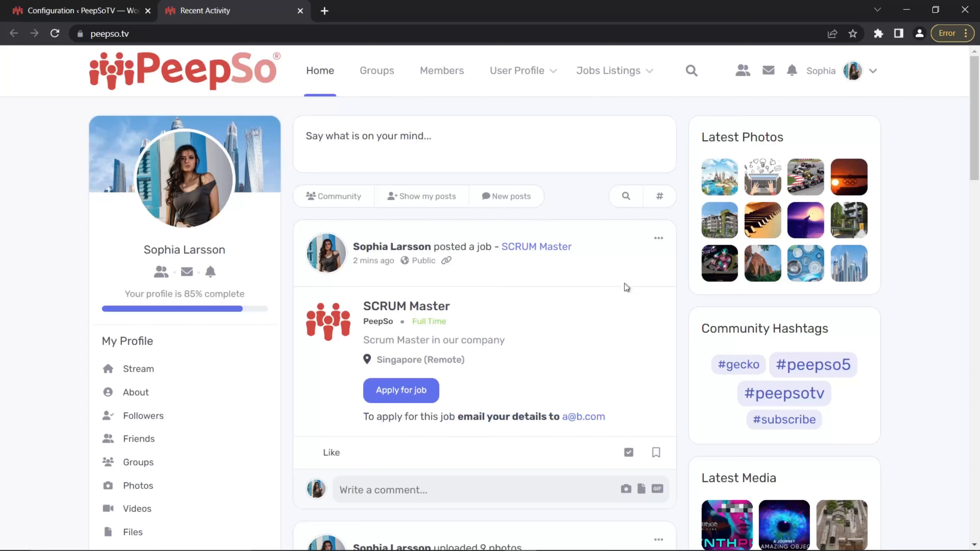
Open the Jobs section of the member's own profile and review the listings there.
click(180, 205)
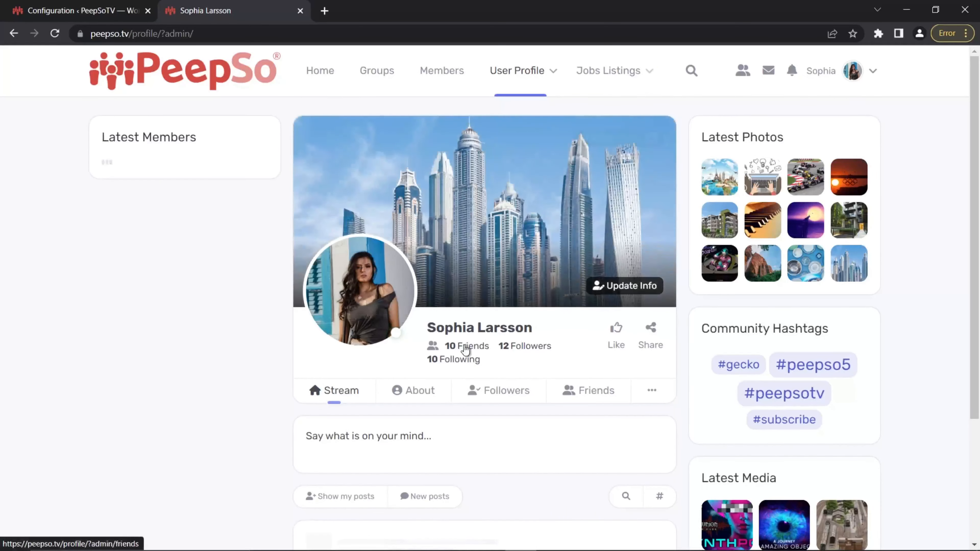
scroll(550, 367, down, 1)
click(653, 329)
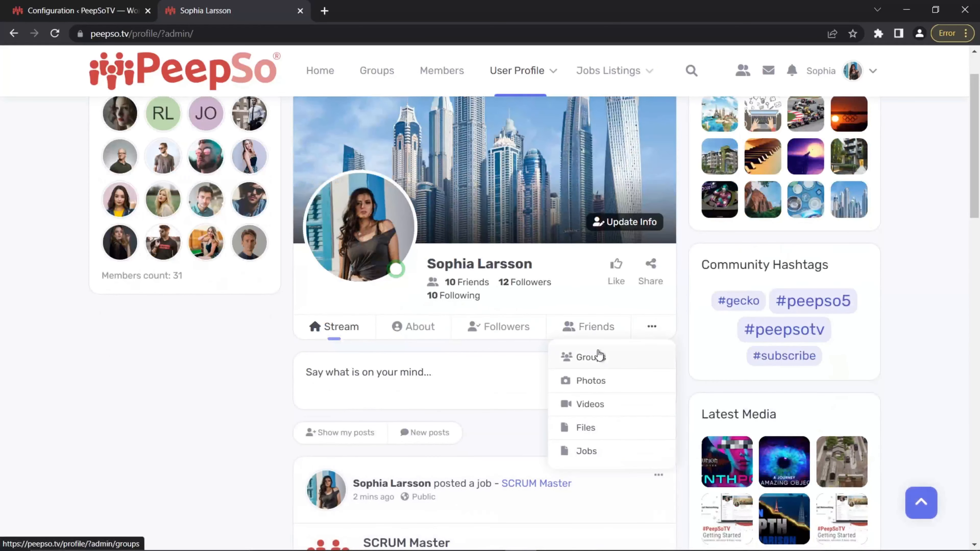
click(586, 451)
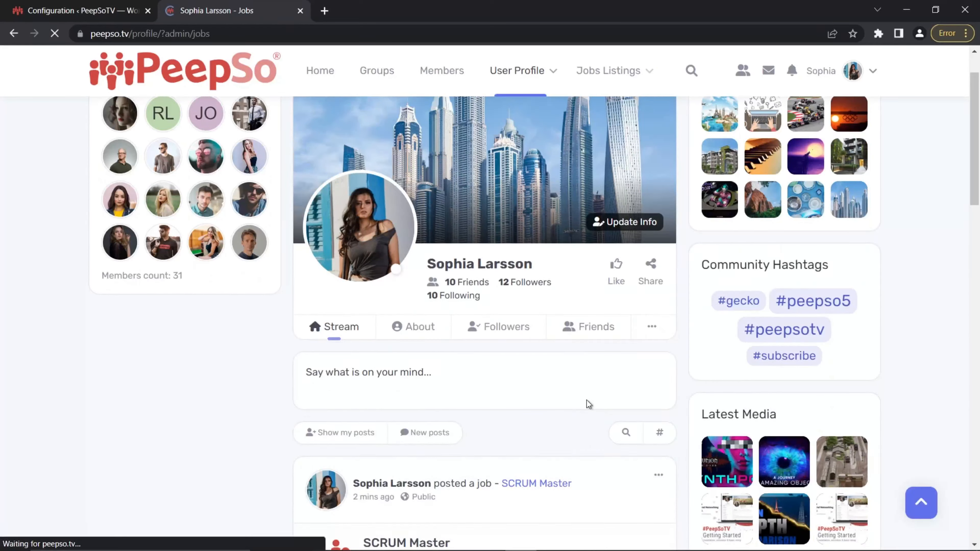
scroll(576, 363, down, 3)
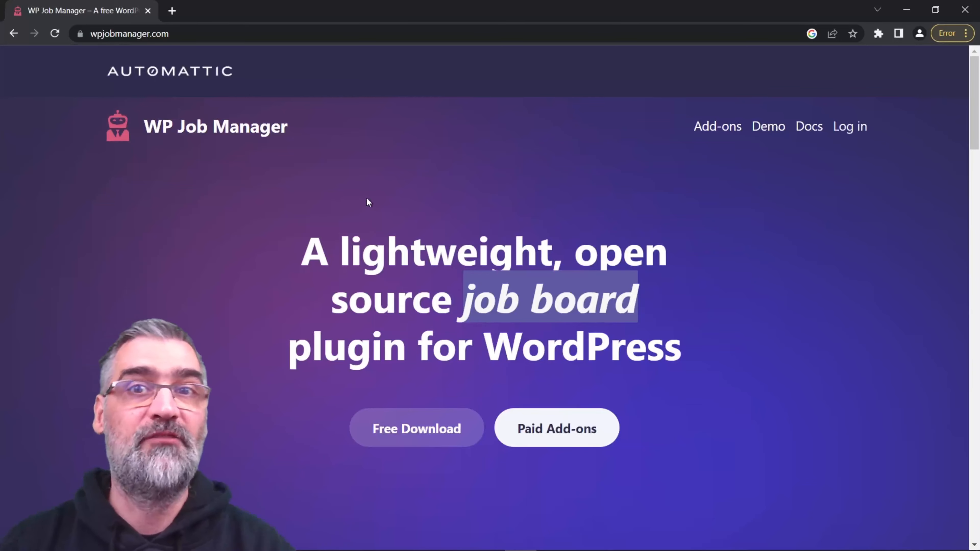
Open the paid add-ons page on the WP Job Manager website and look over the core add-ons.
click(573, 434)
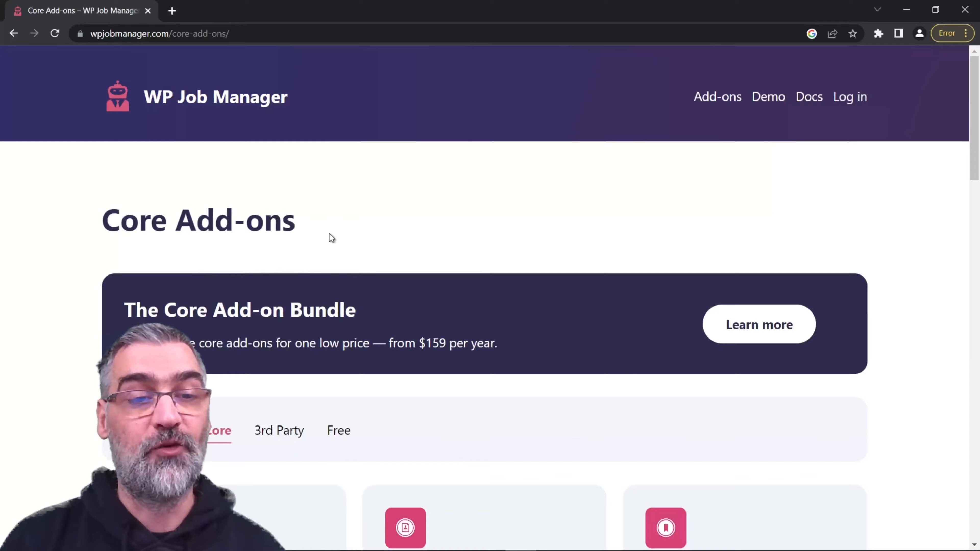
scroll(331, 237, down, 3)
scroll(225, 227, up, 3)
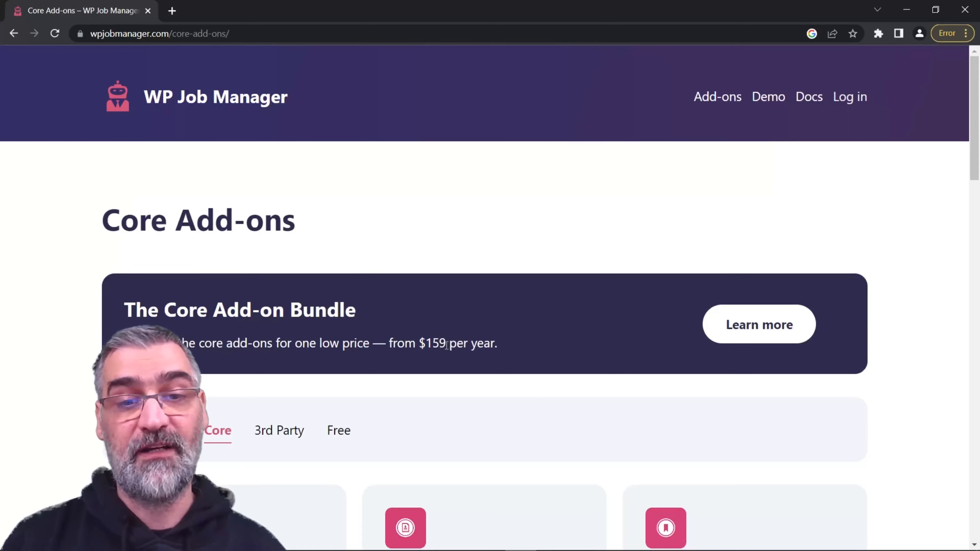
Read through the core add-on descriptions, from Application Deadline to WC Paid Listings.
scroll(501, 339, down, 9)
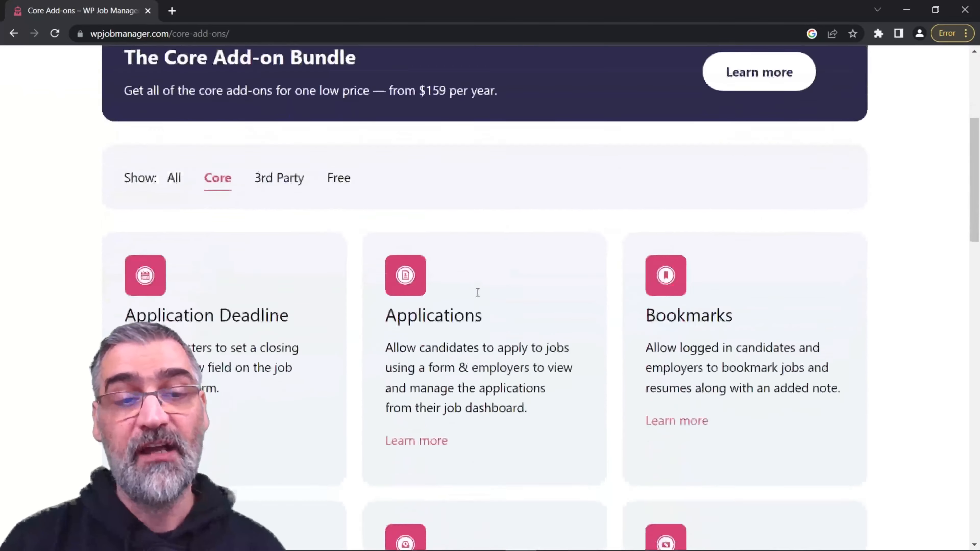
scroll(542, 270, down, 14)
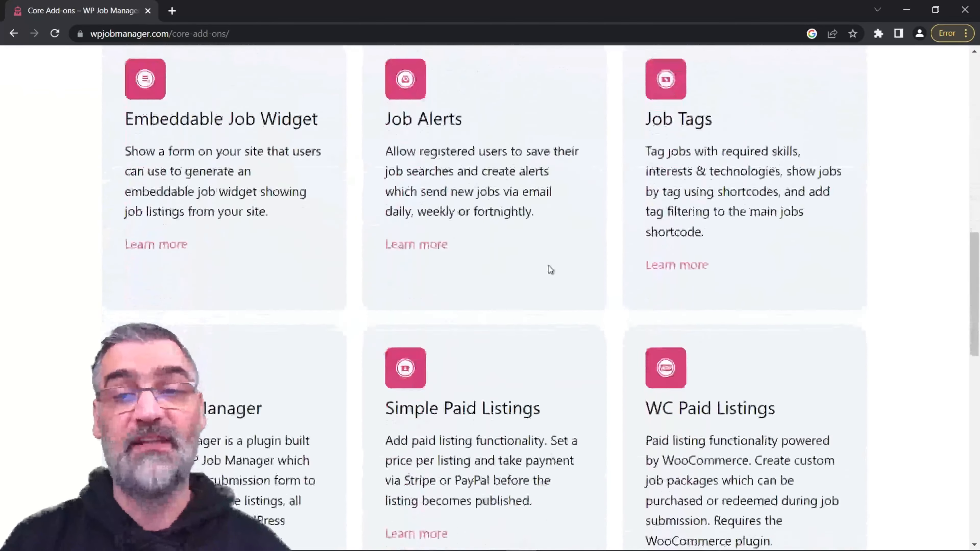
scroll(552, 269, up, 20)
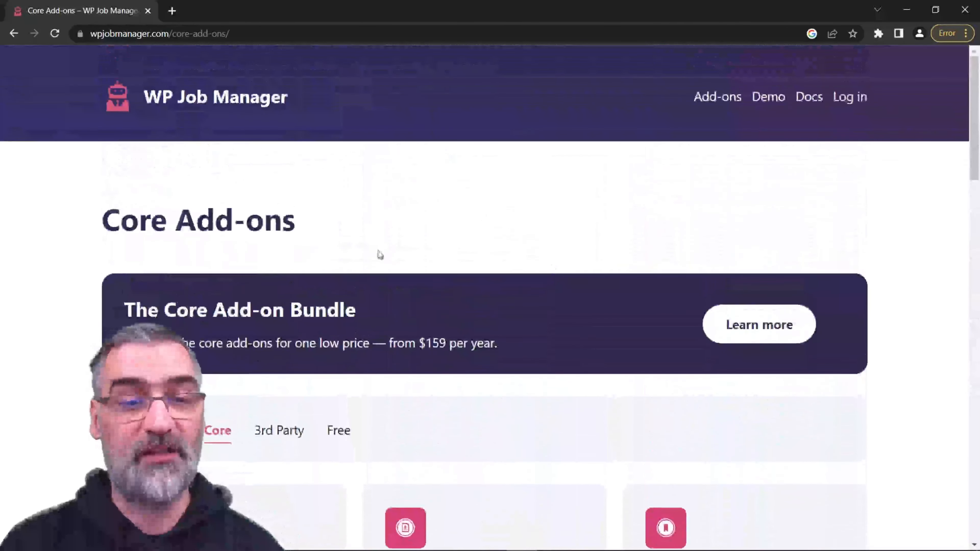
Show only the 3rd Party add-ons and look through the themes and plugins offered there.
click(311, 429)
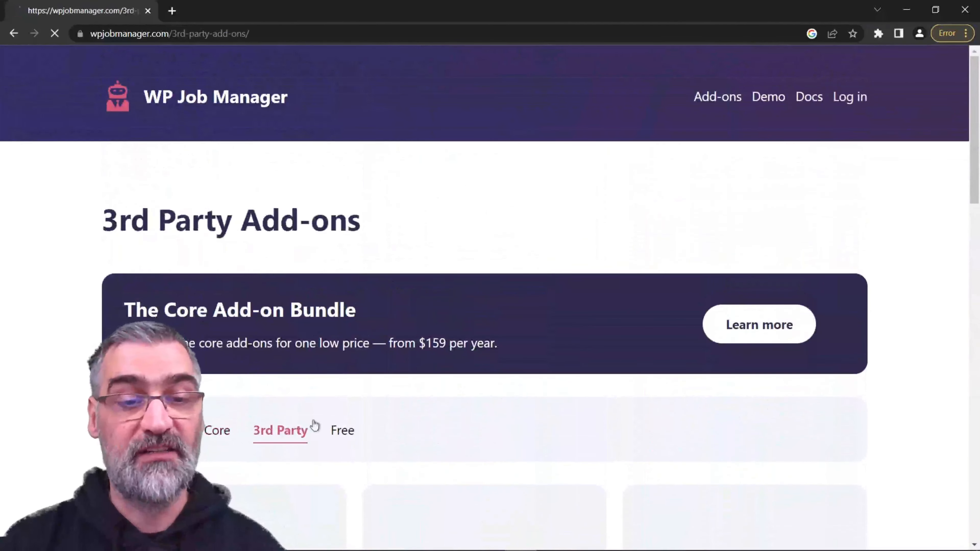
scroll(496, 259, down, 9)
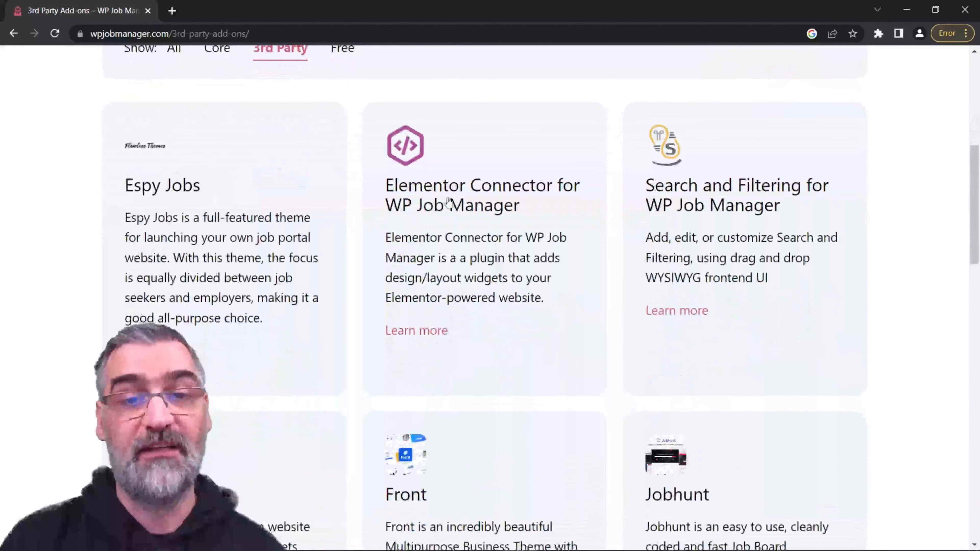
scroll(487, 275, down, 3)
scroll(488, 277, down, 7)
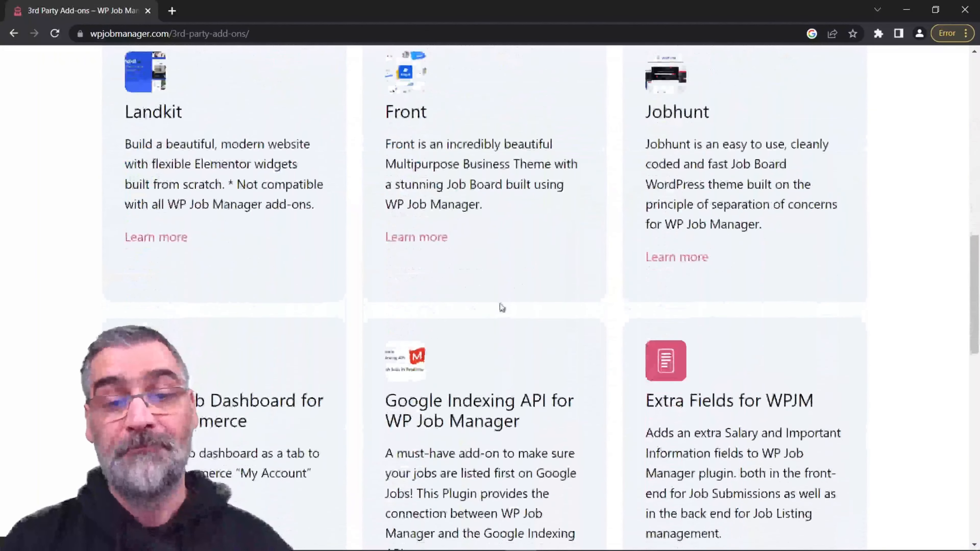
scroll(447, 392, up, 18)
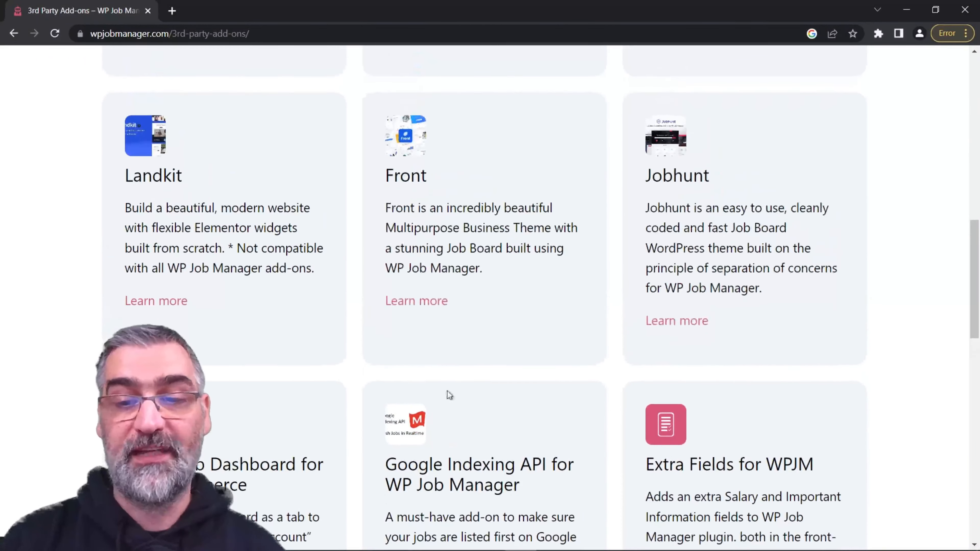
Show only the Free add-ons and look through the first page of that list.
click(337, 426)
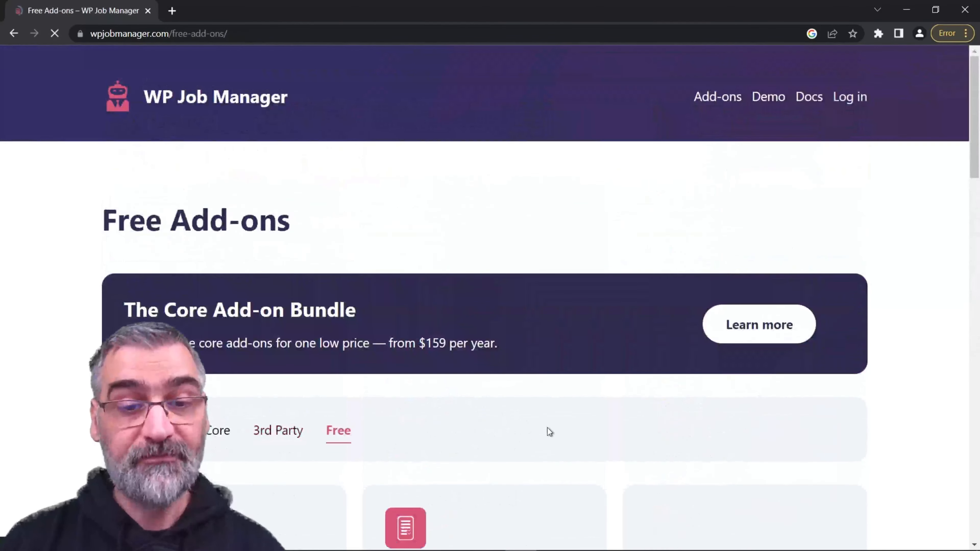
scroll(465, 381, down, 6)
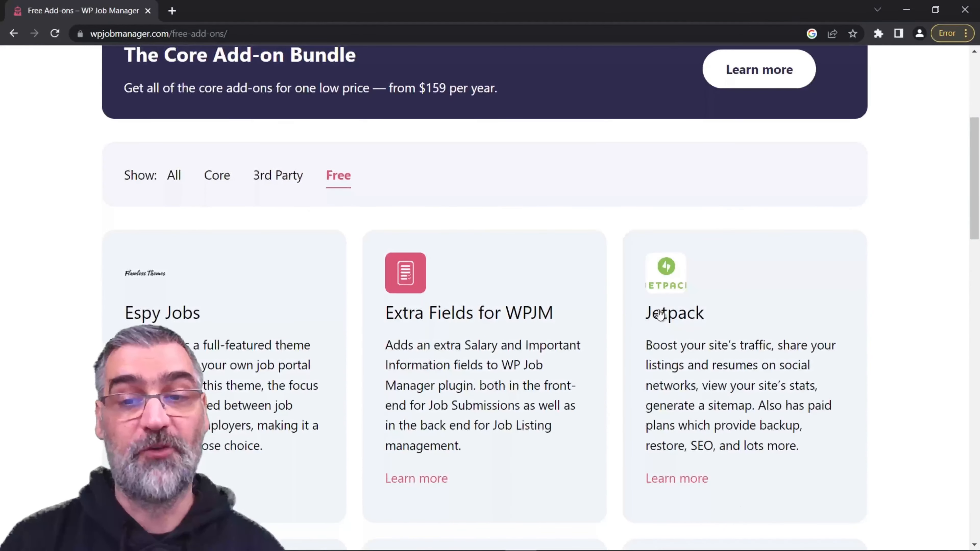
scroll(405, 314, down, 8)
scroll(444, 355, down, 7)
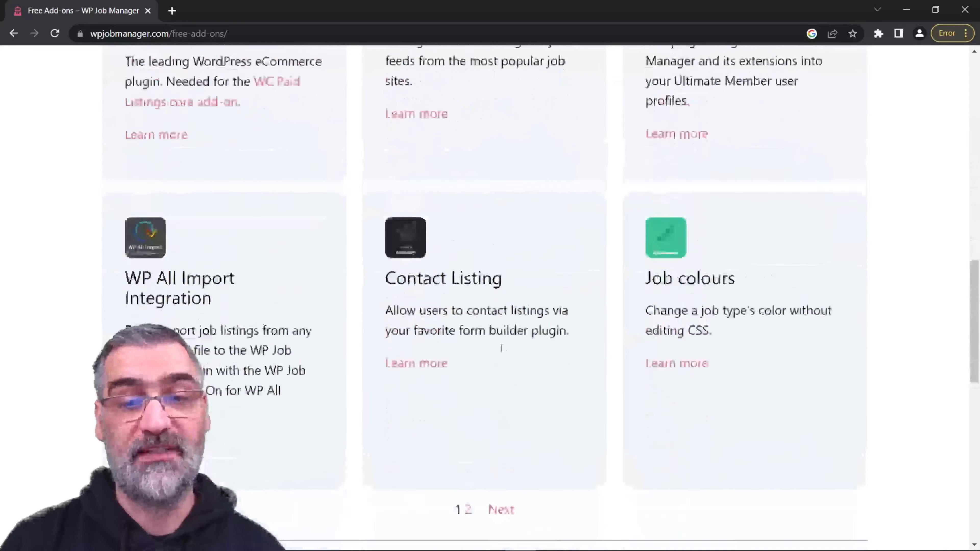
scroll(501, 346, up, 20)
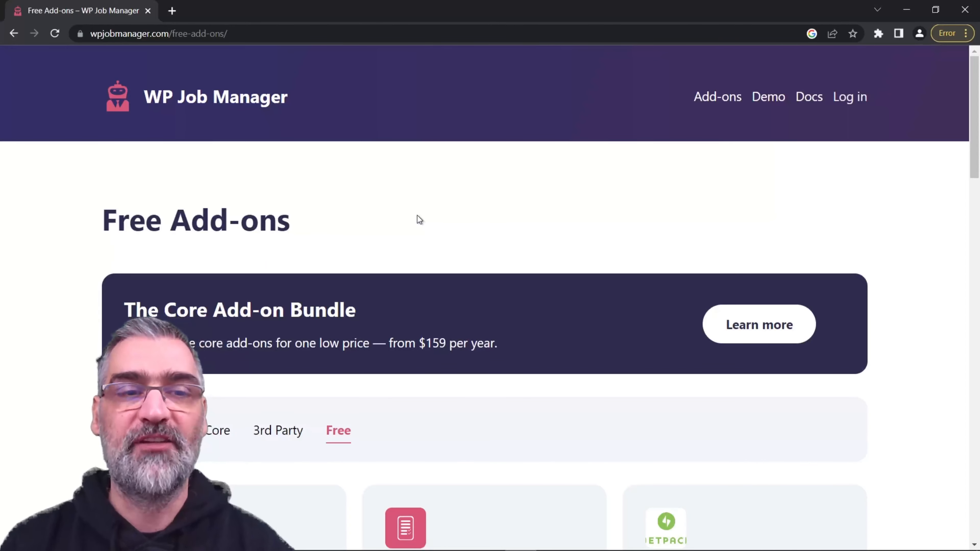
scroll(372, 265, down, 6)
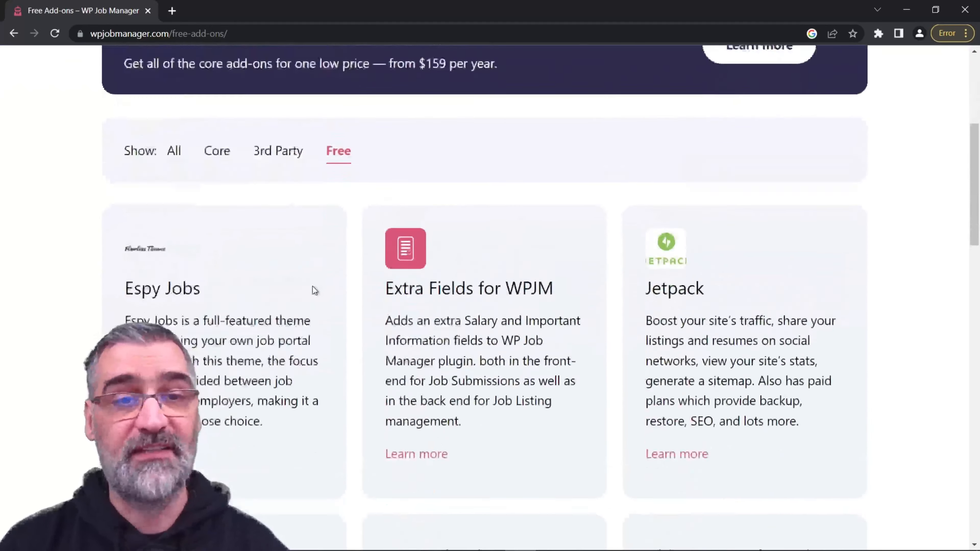
scroll(315, 290, up, 5)
Switch the add-on list back to Core and glance over it again.
click(230, 366)
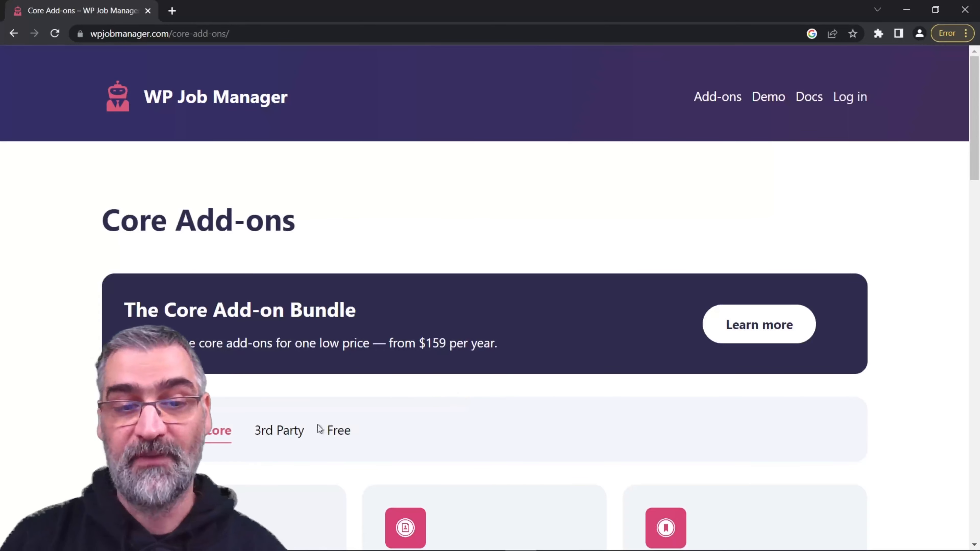
scroll(630, 407, down, 3)
scroll(573, 374, up, 3)
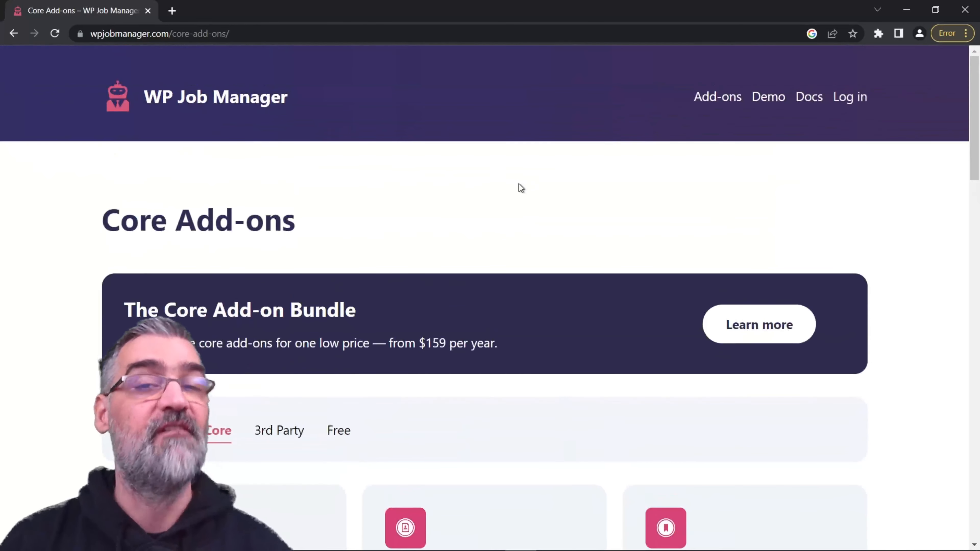